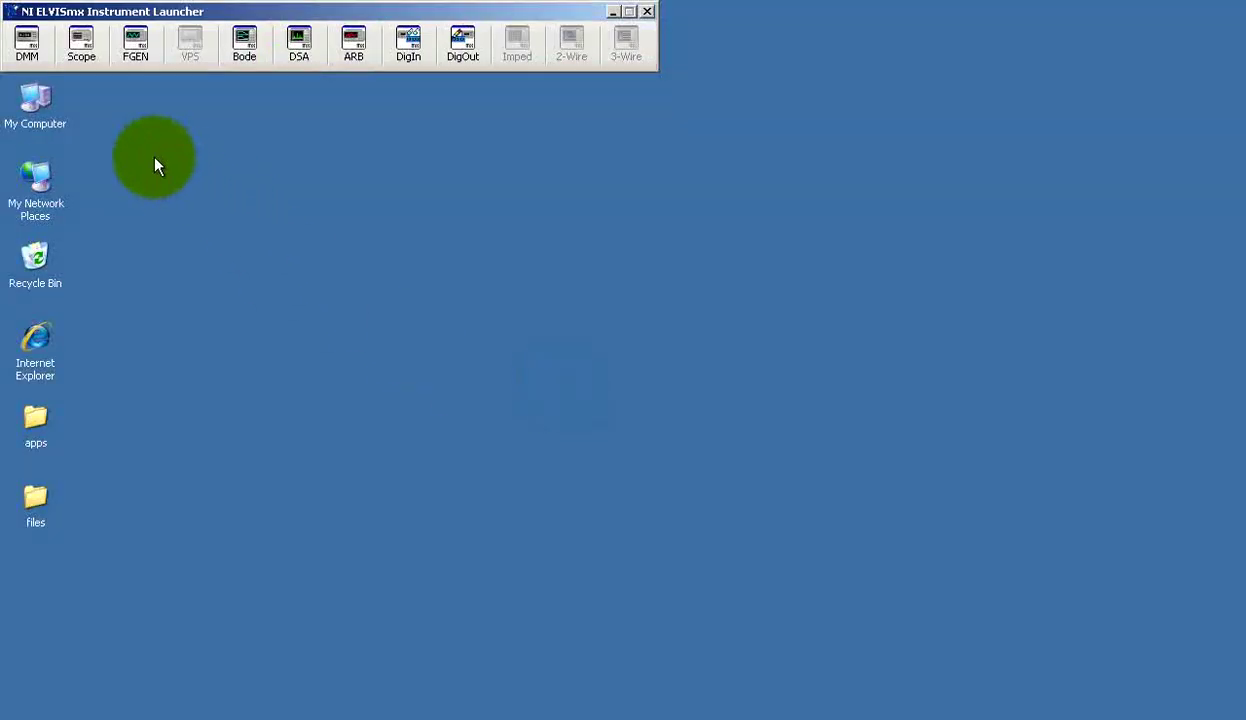
# Open the Oscilloscope and Function Generator side by side and start the generator's 100 Hz output
pyautogui.click(84, 43)
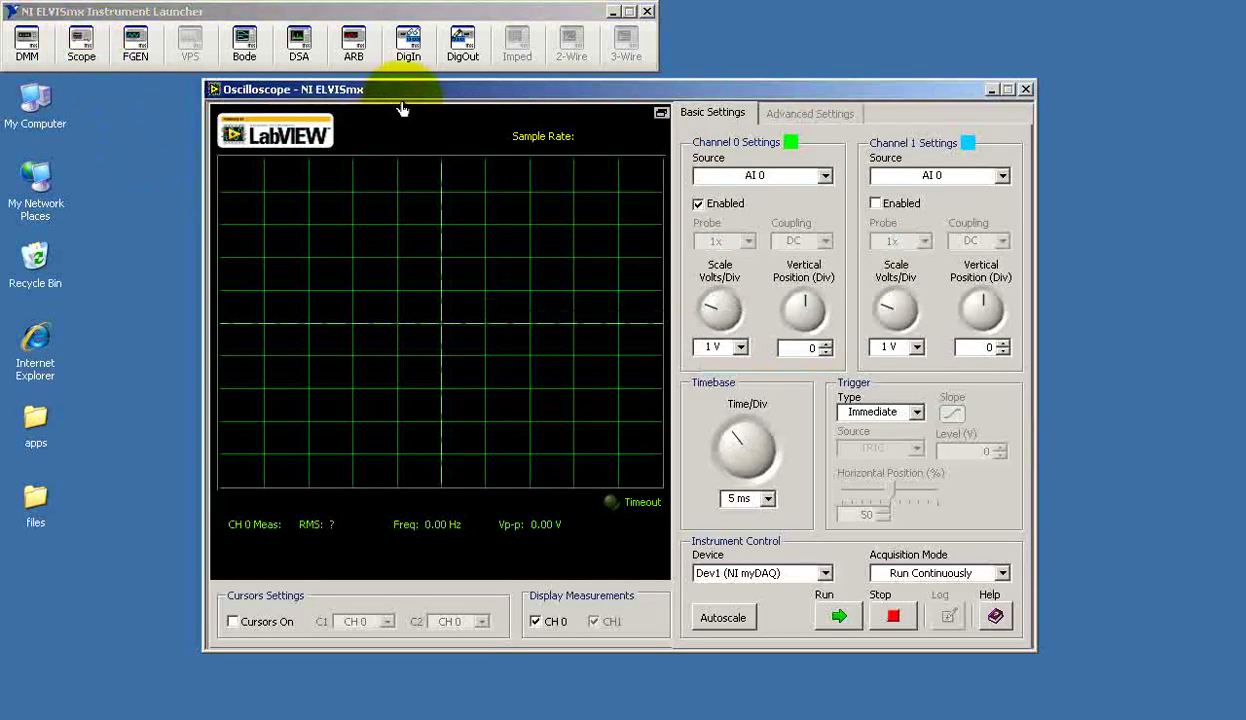
pyautogui.moveTo(463, 82); pyautogui.dragTo(671, 116)
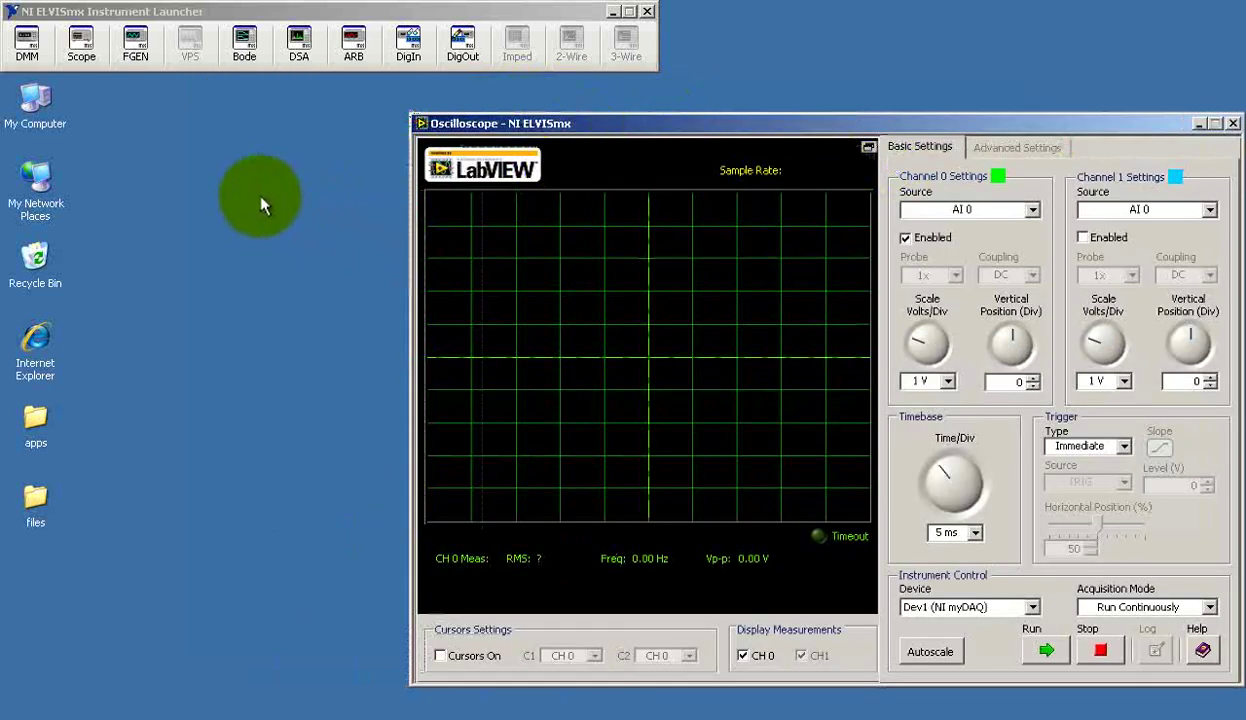
pyautogui.click(134, 43)
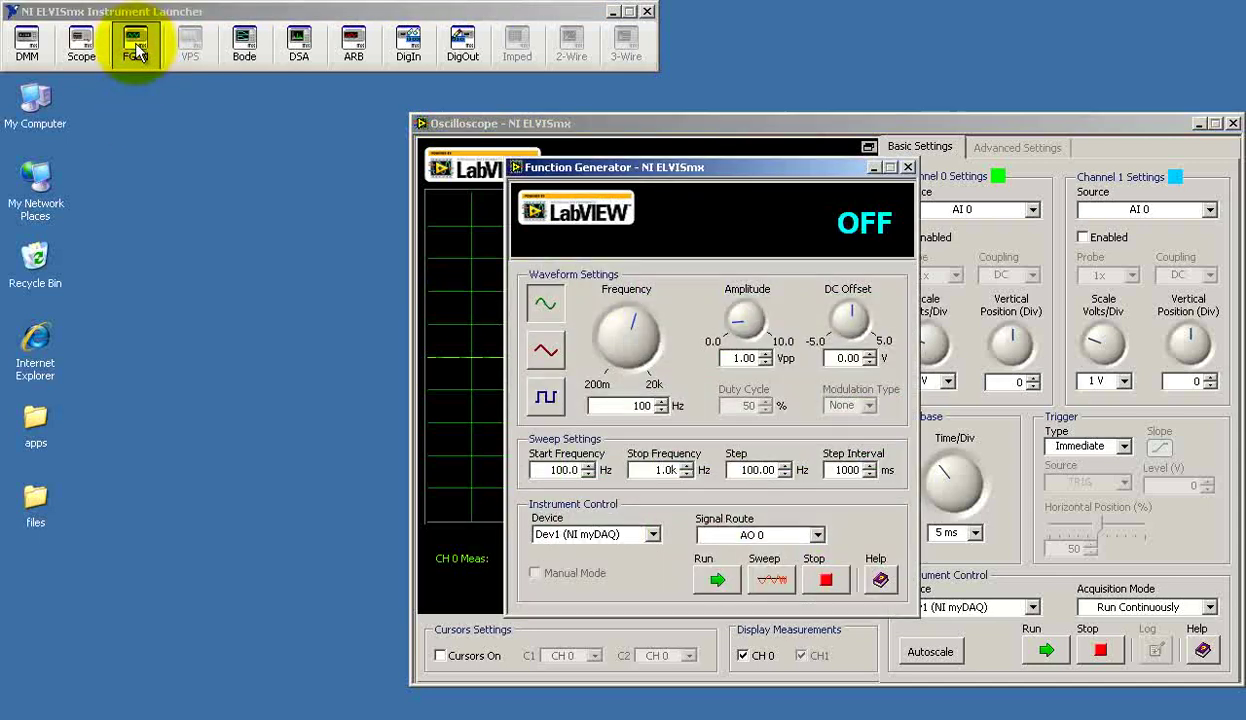
pyautogui.moveTo(730, 167); pyautogui.dragTo(220, 252)
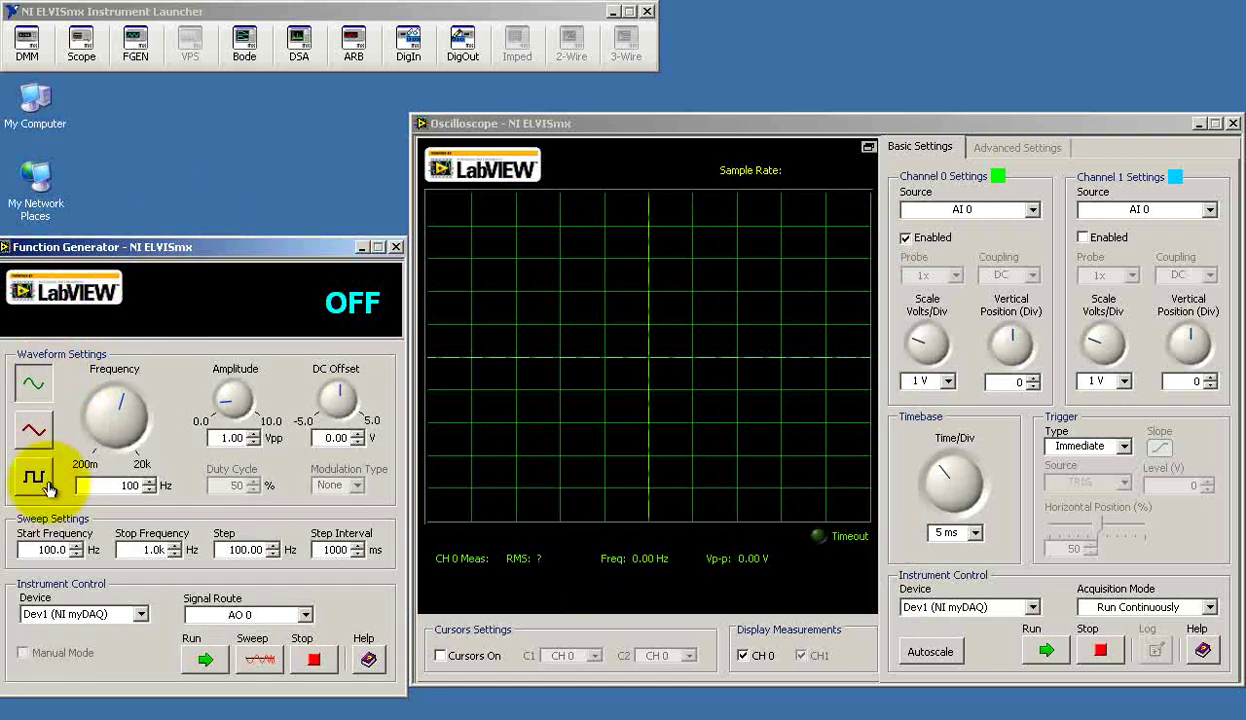
pyautogui.click(203, 659)
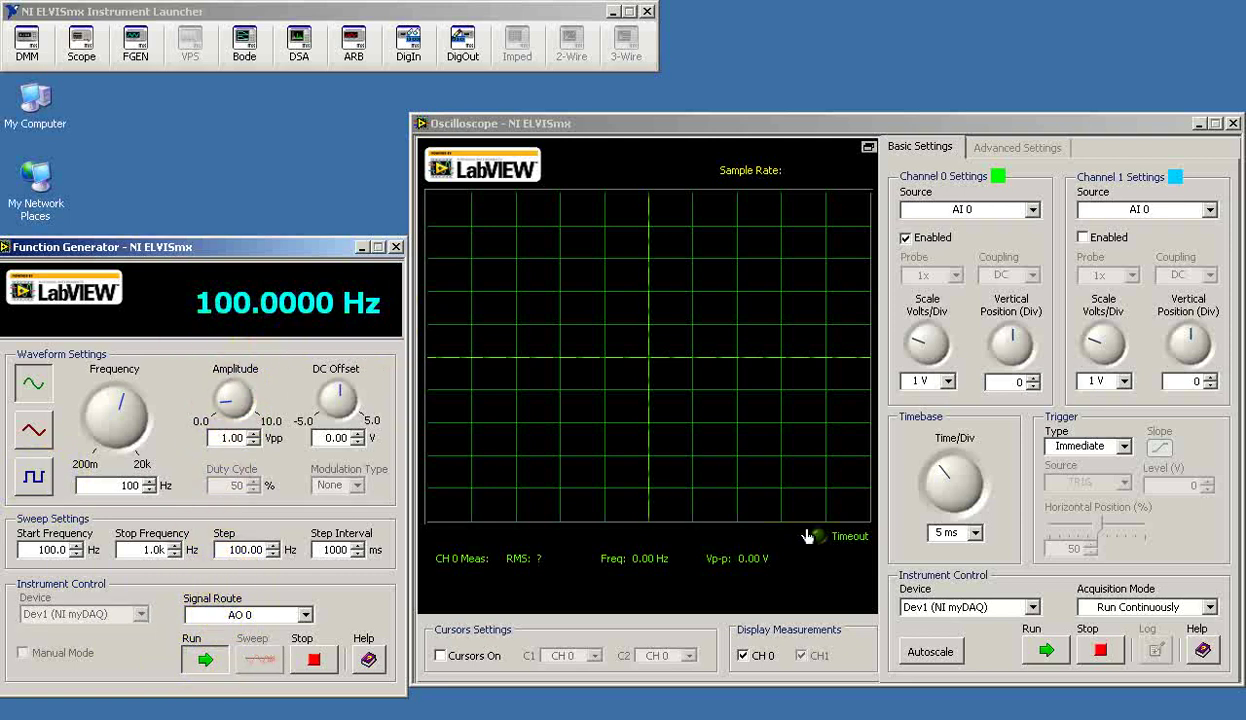
# Start the scope acquiring and switch its trigger type to Edge
pyautogui.click(1046, 651)
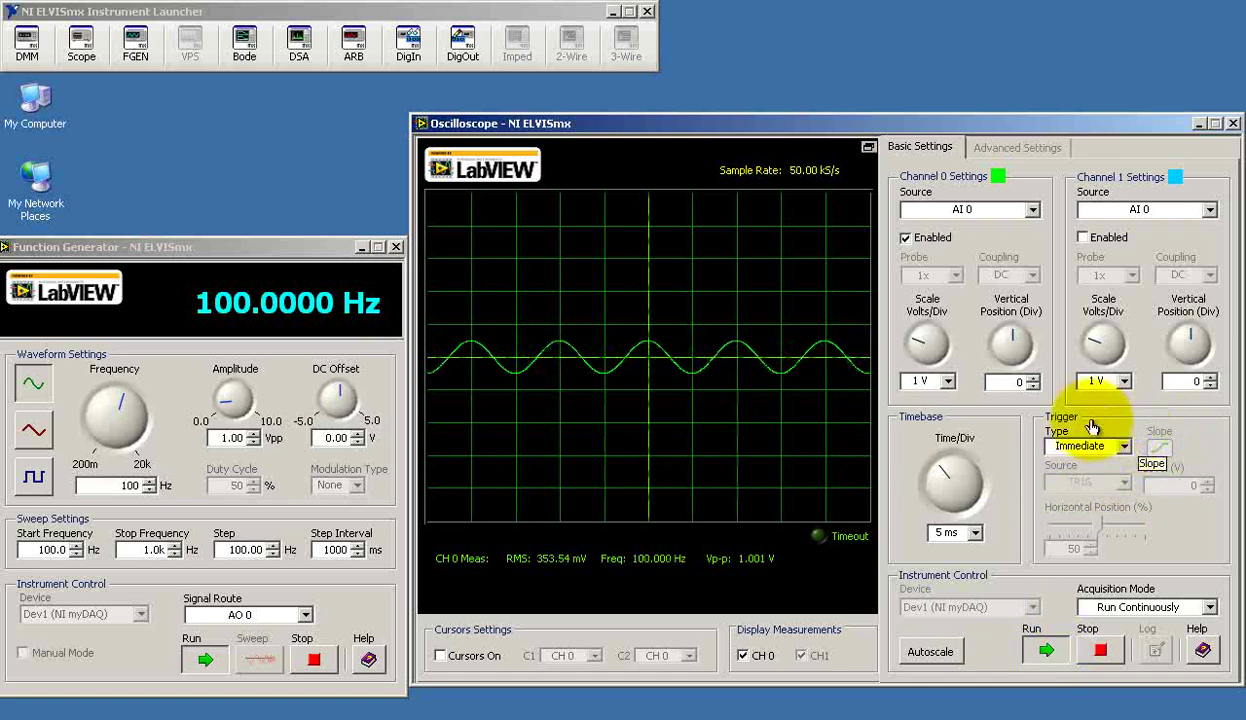
pyautogui.click(1126, 449)
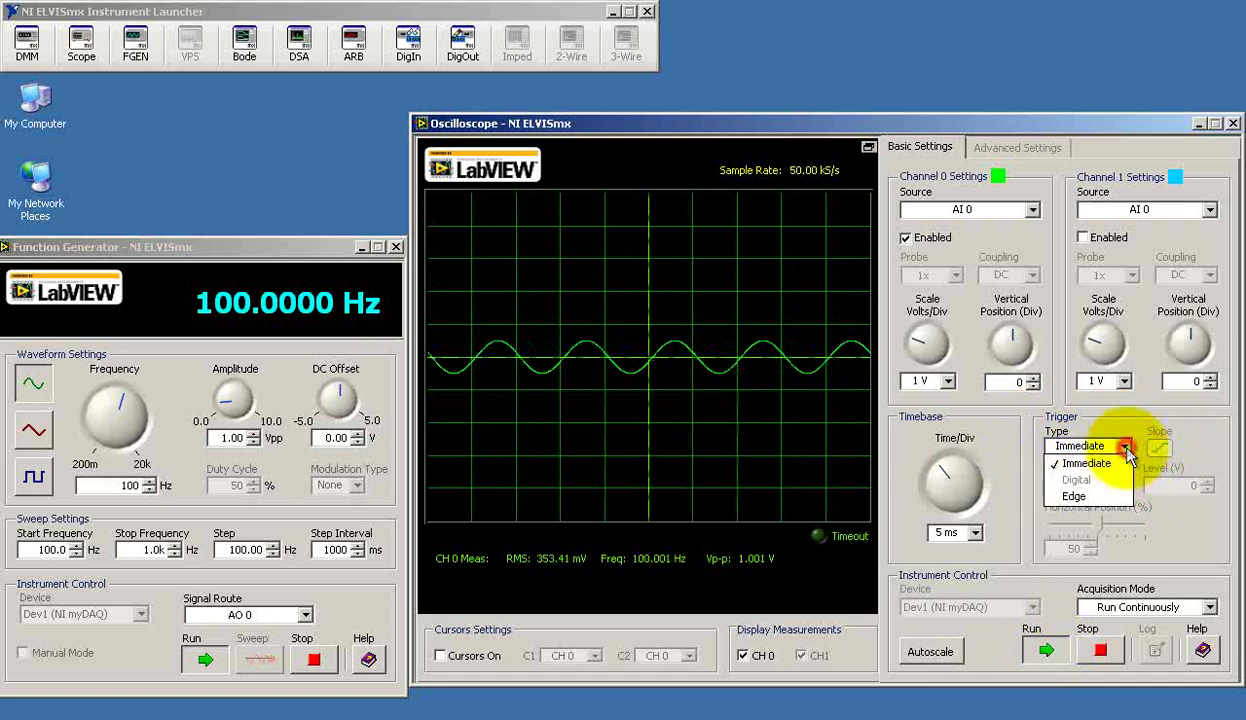
pyautogui.click(1078, 496)
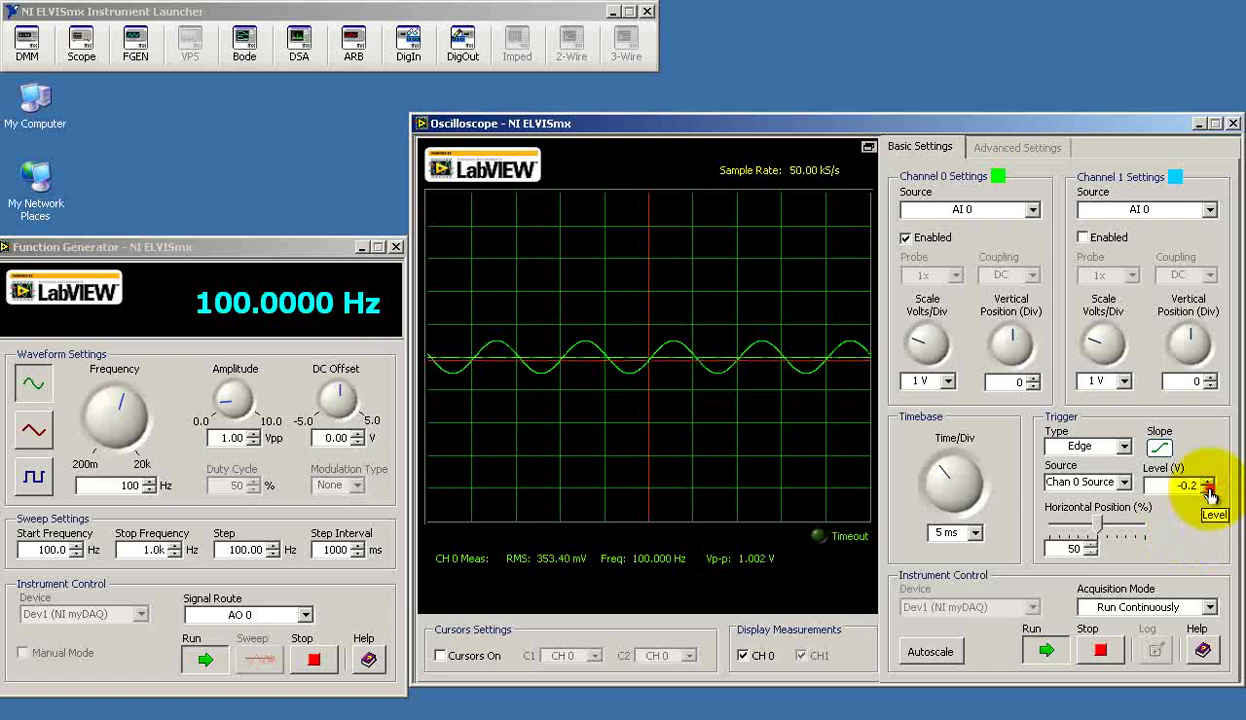
# Step the trigger level down and up, settling on 0.4 V
pyautogui.click(1208, 489)
pyautogui.click(1208, 489)
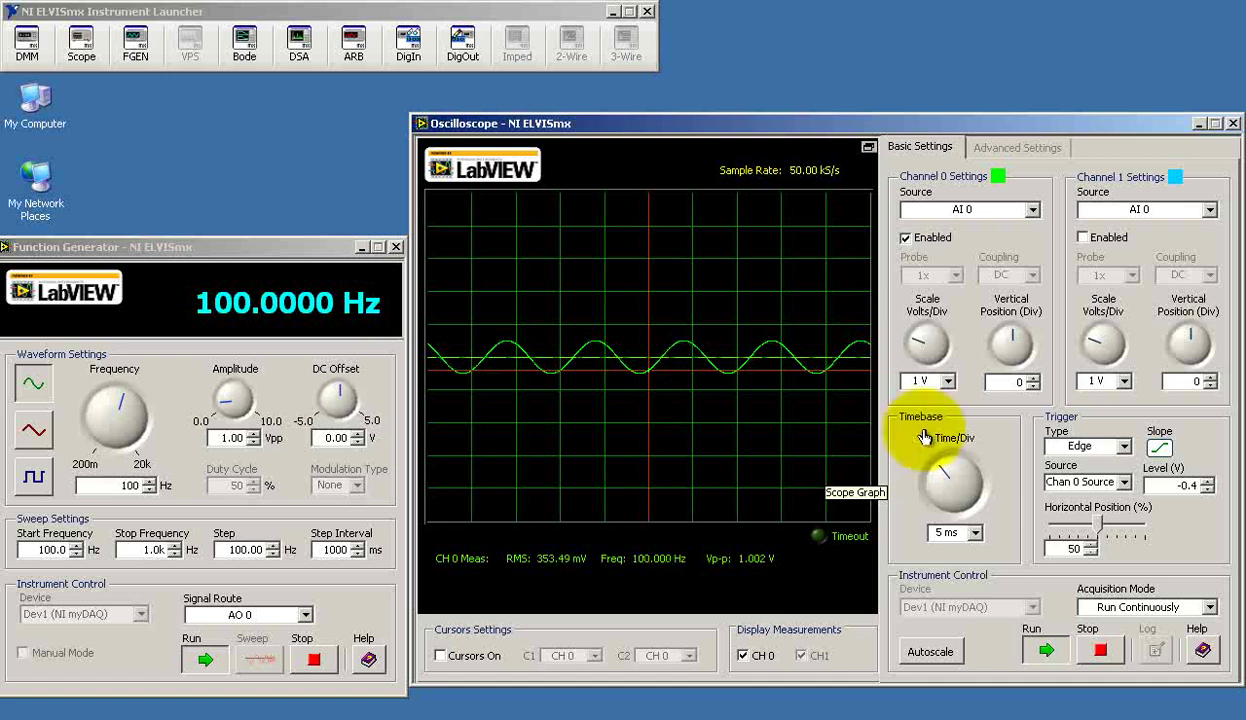
pyautogui.click(1209, 482)
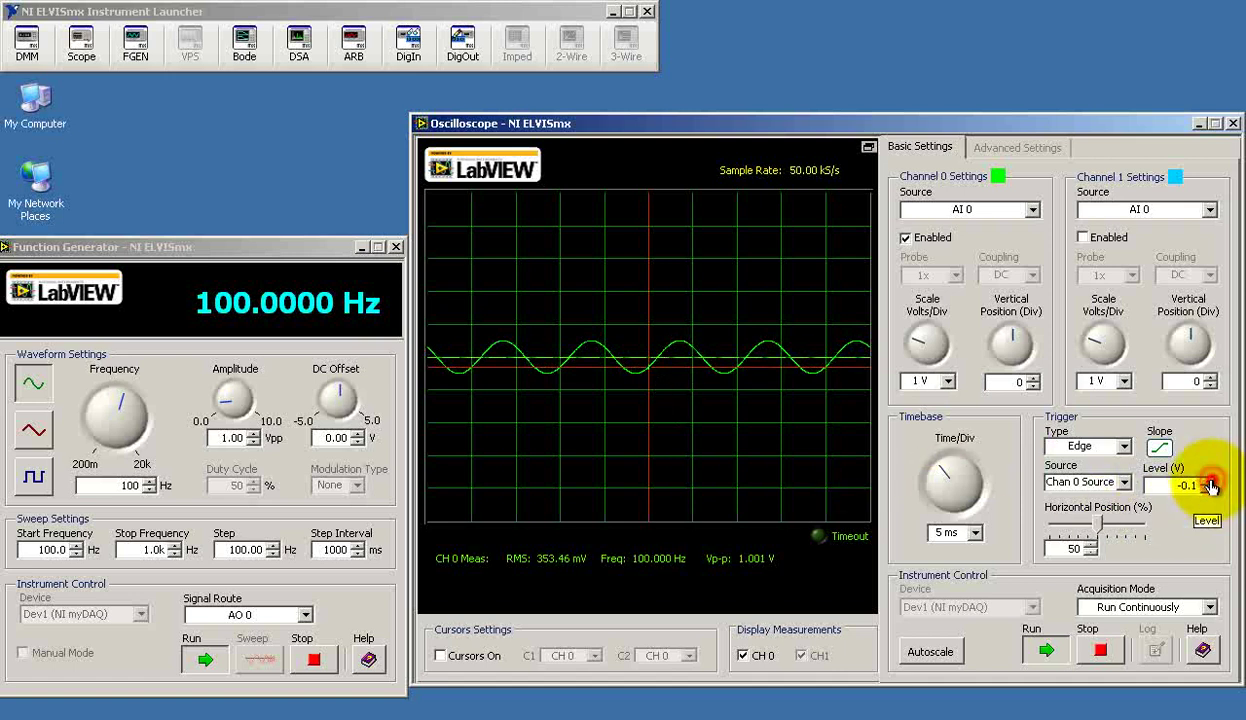
pyautogui.click(1209, 482)
pyautogui.click(1209, 482)
pyautogui.click(1209, 482)
pyautogui.click(1209, 482)
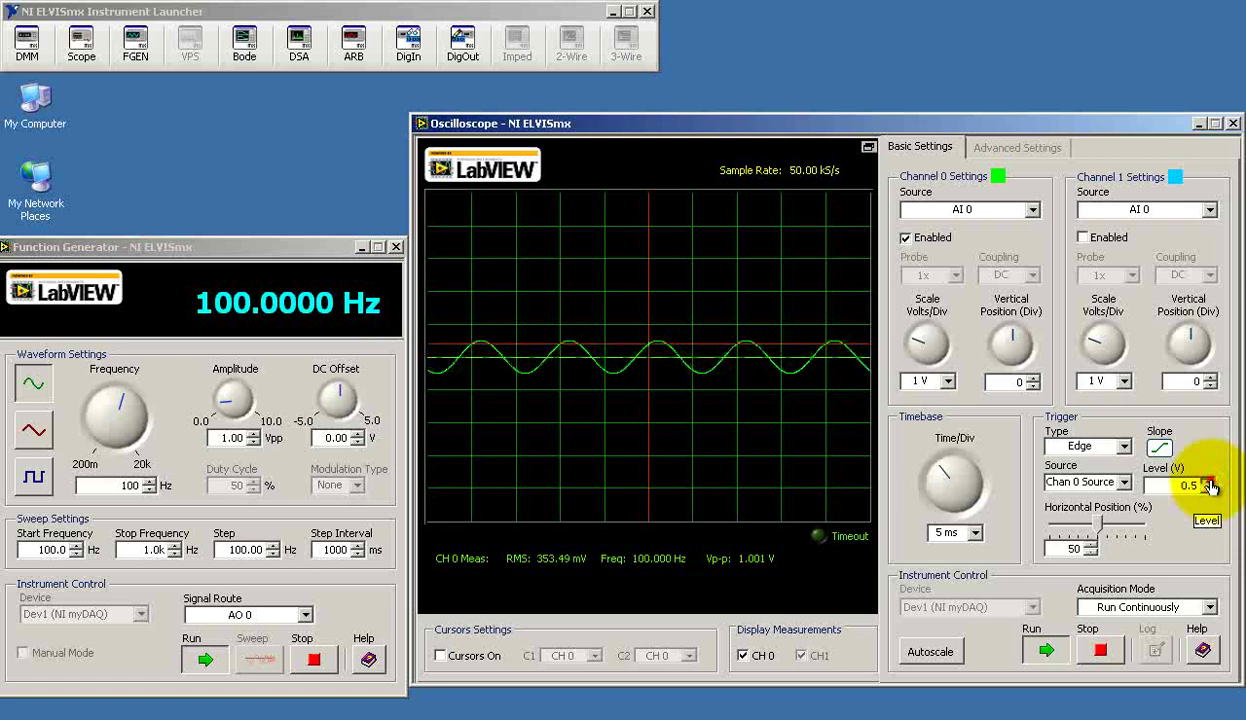
pyautogui.click(1209, 482)
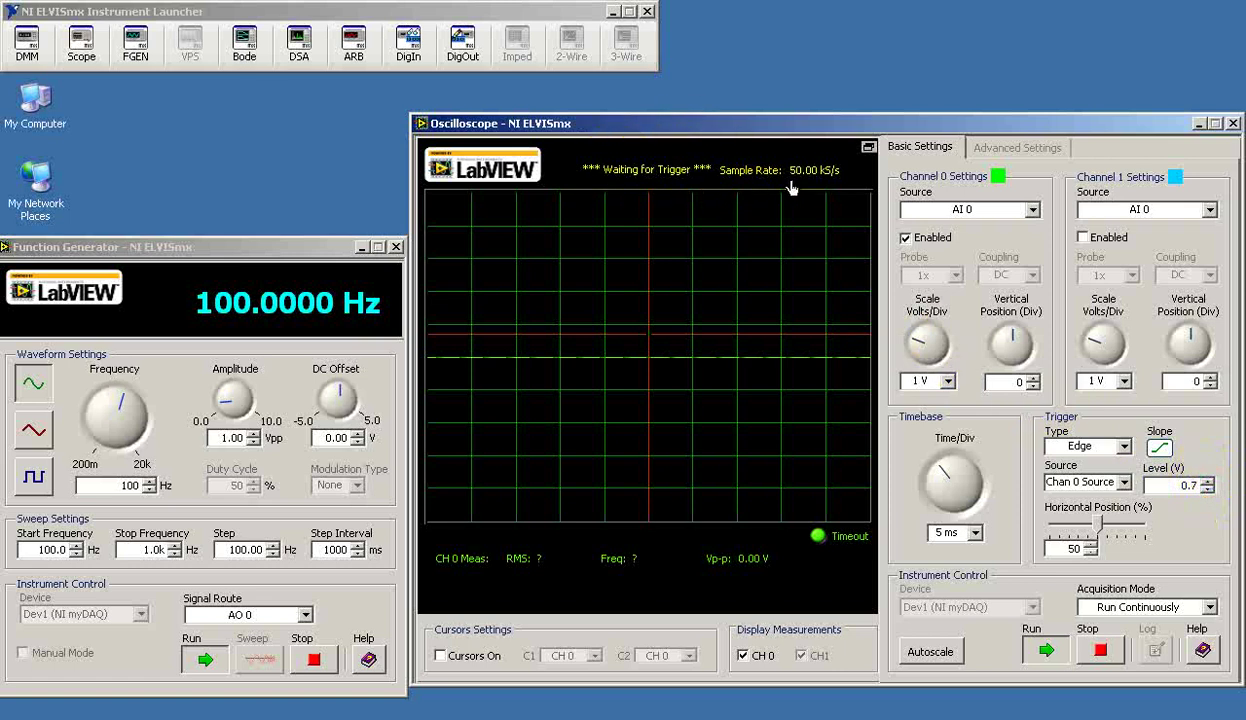
pyautogui.click(1208, 491)
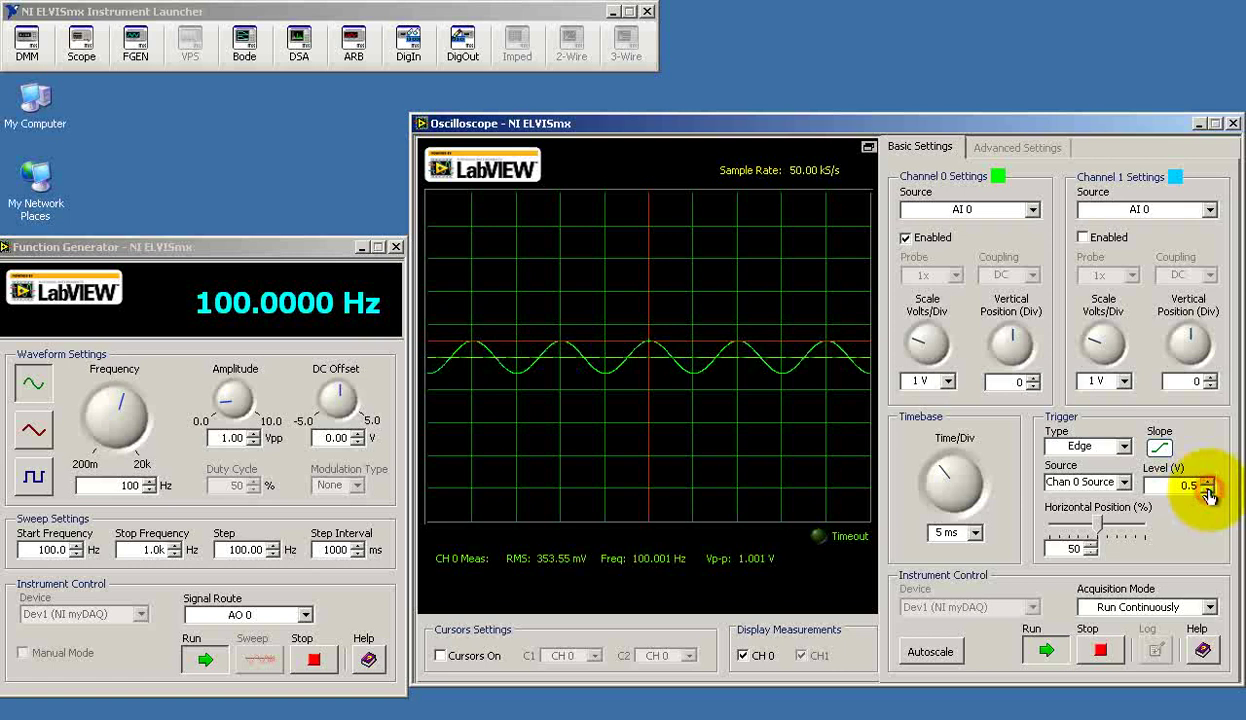
pyautogui.click(1208, 491)
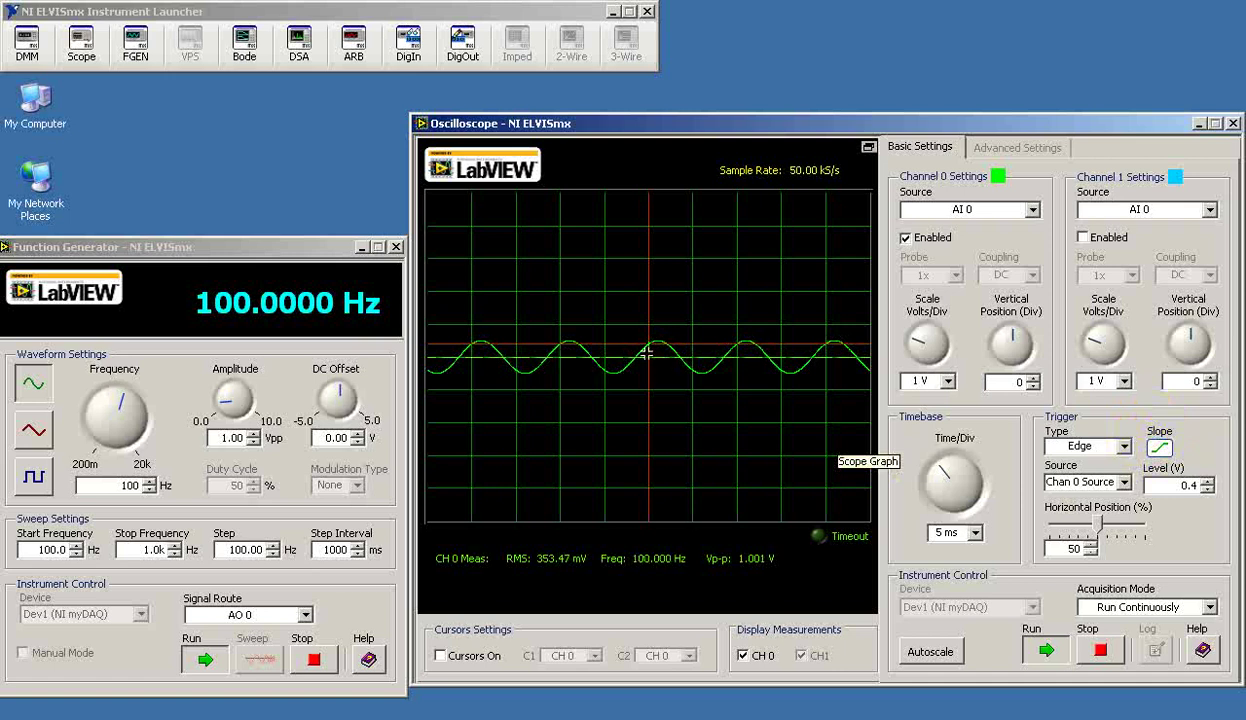
# Set channel 0 to 200 mV/div, reverse the trigger slope, and stop the generator
pyautogui.click(934, 381)
pyautogui.click(942, 449)
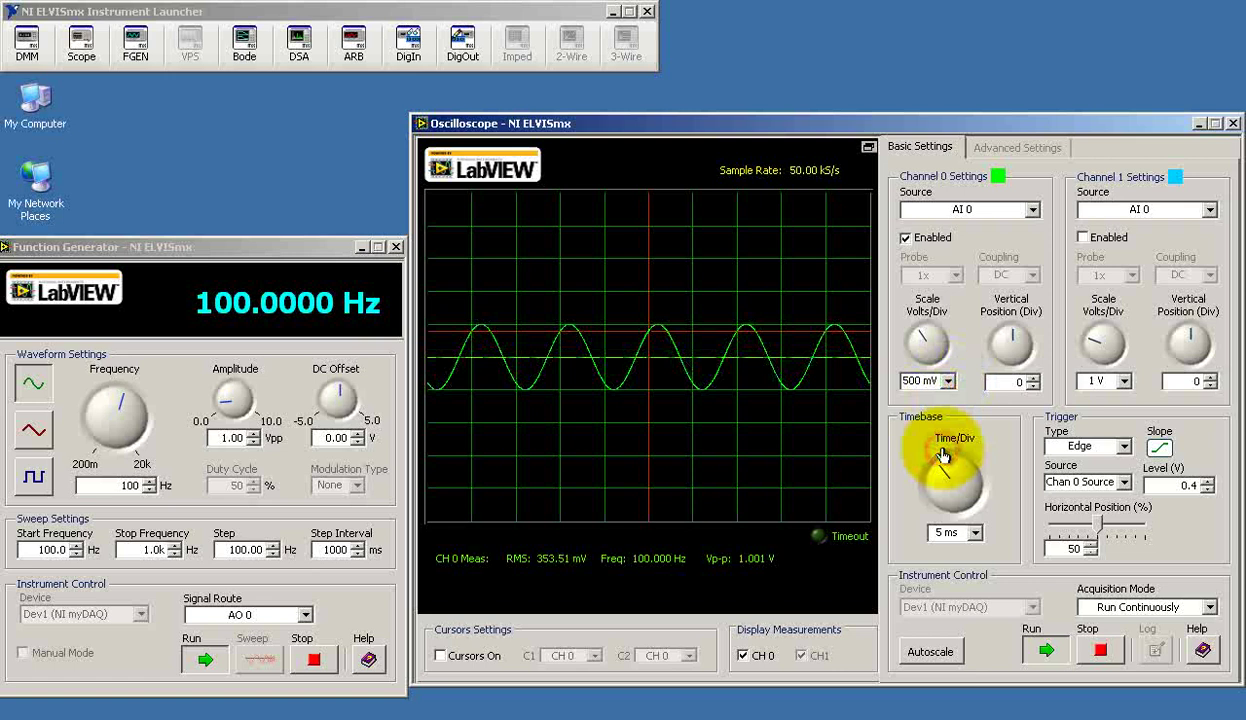
pyautogui.click(945, 383)
pyautogui.click(935, 464)
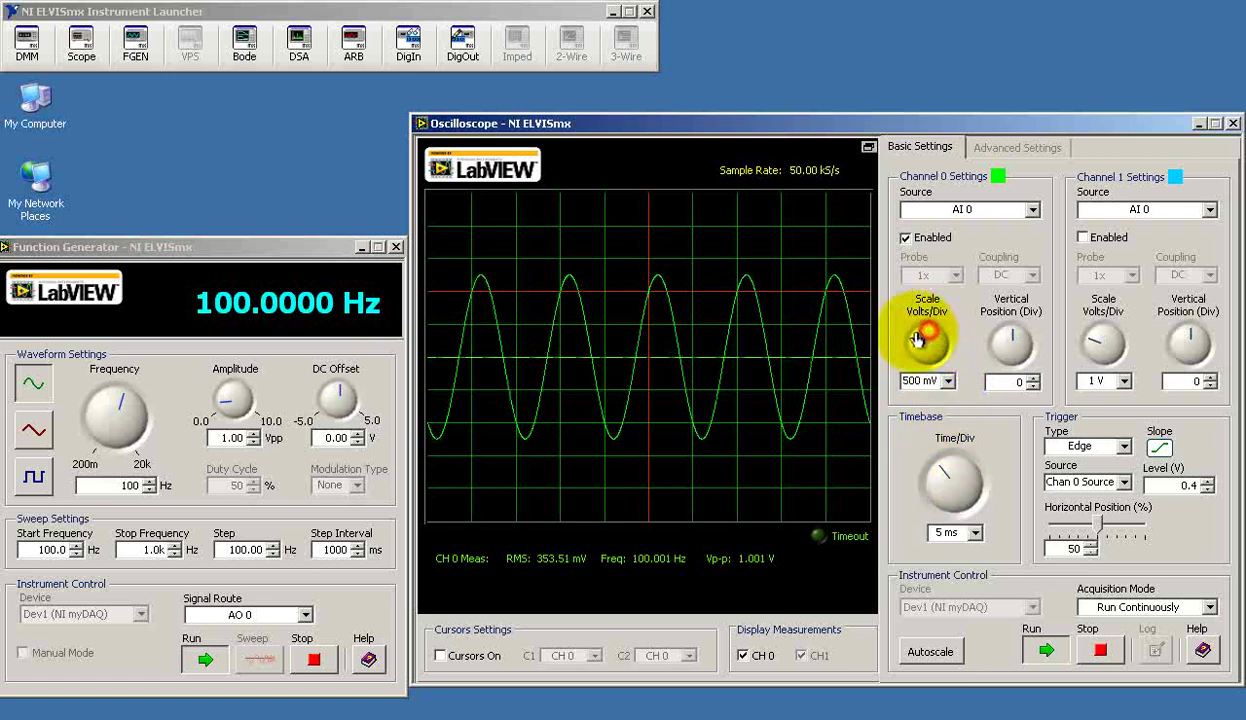
pyautogui.moveTo(920, 336)
pyautogui.mouseDown()
pyautogui.moveTo(909, 339)
pyautogui.moveTo(931, 336)
pyautogui.mouseUp()
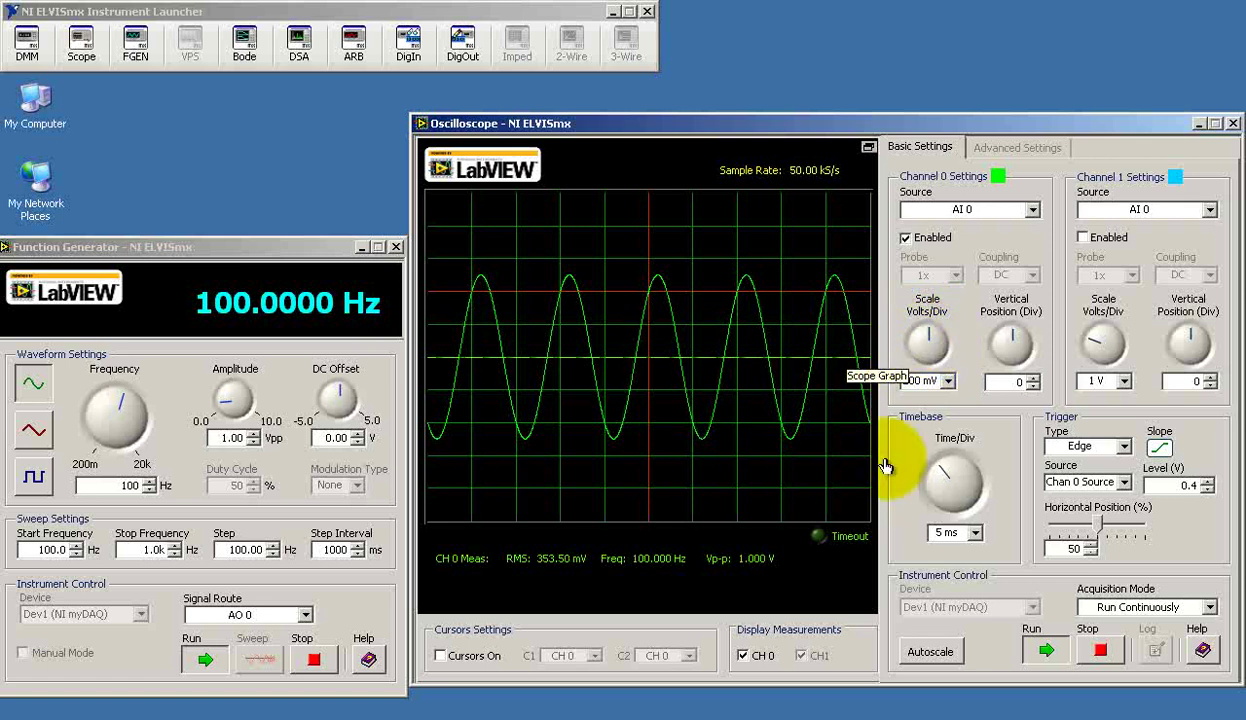
pyautogui.click(1159, 449)
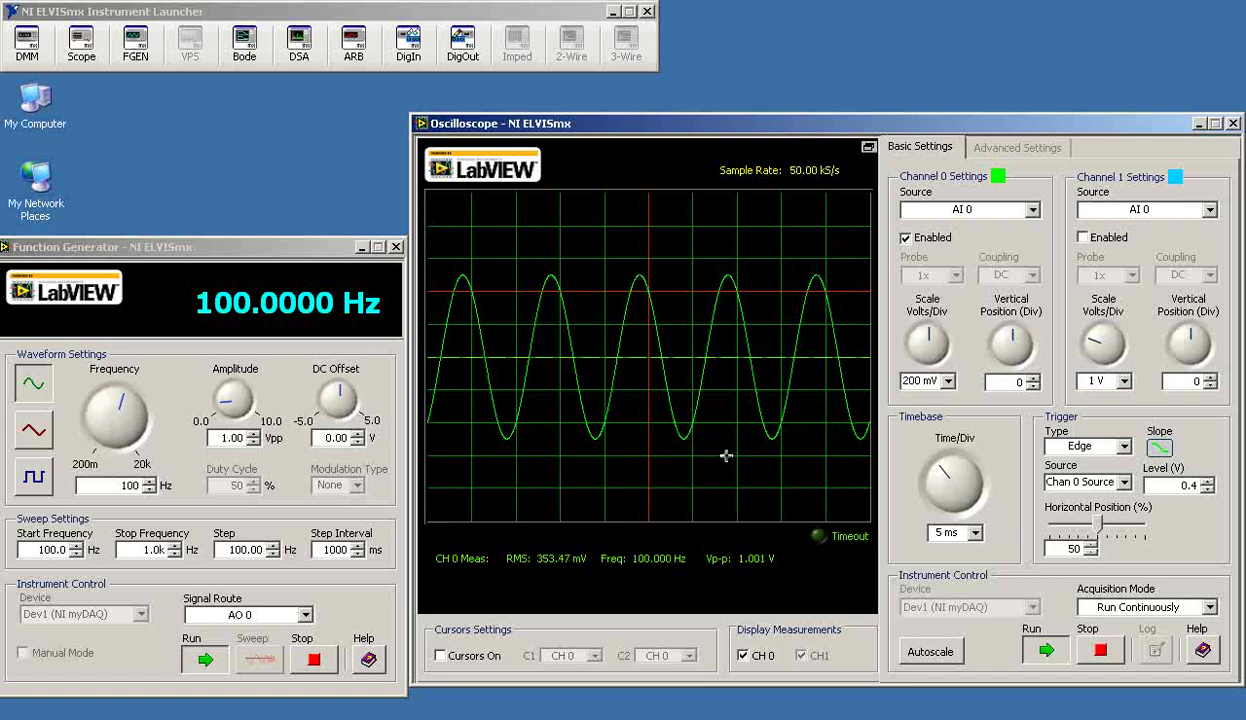
pyautogui.click(313, 660)
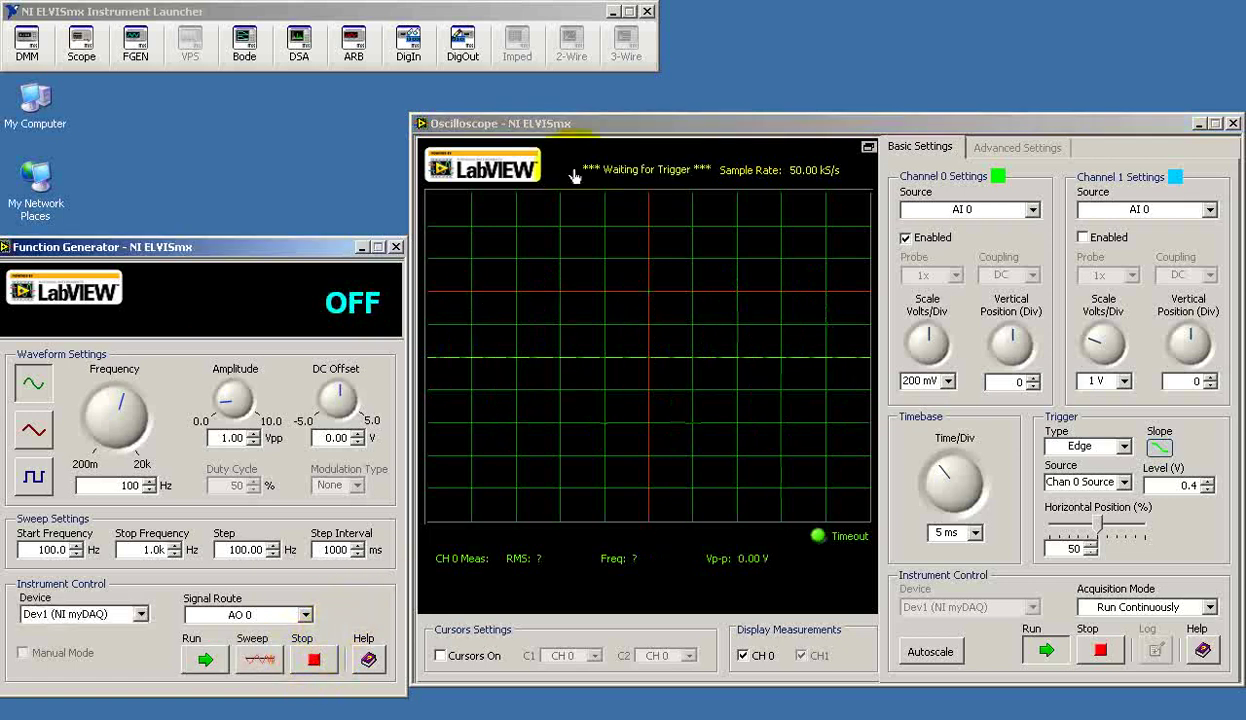
# Switch the trigger to Immediate and restart the 100 Hz generator output
pyautogui.click(1127, 447)
pyautogui.click(1115, 468)
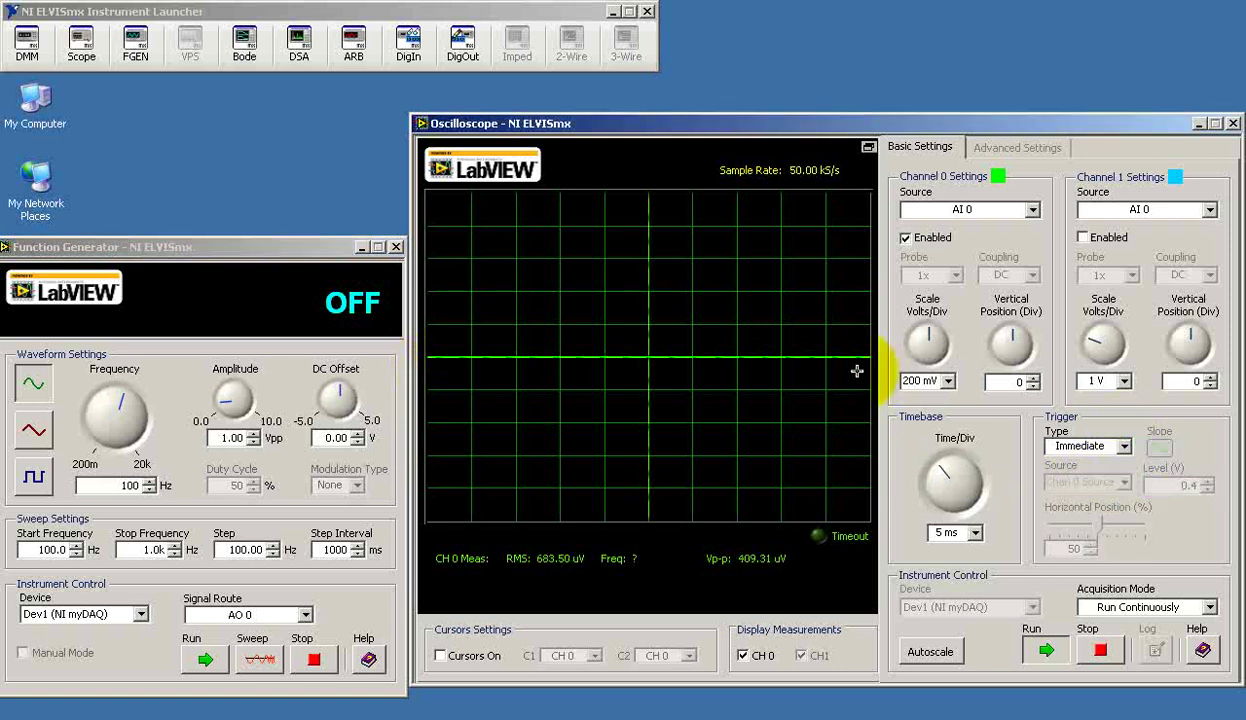
pyautogui.click(205, 658)
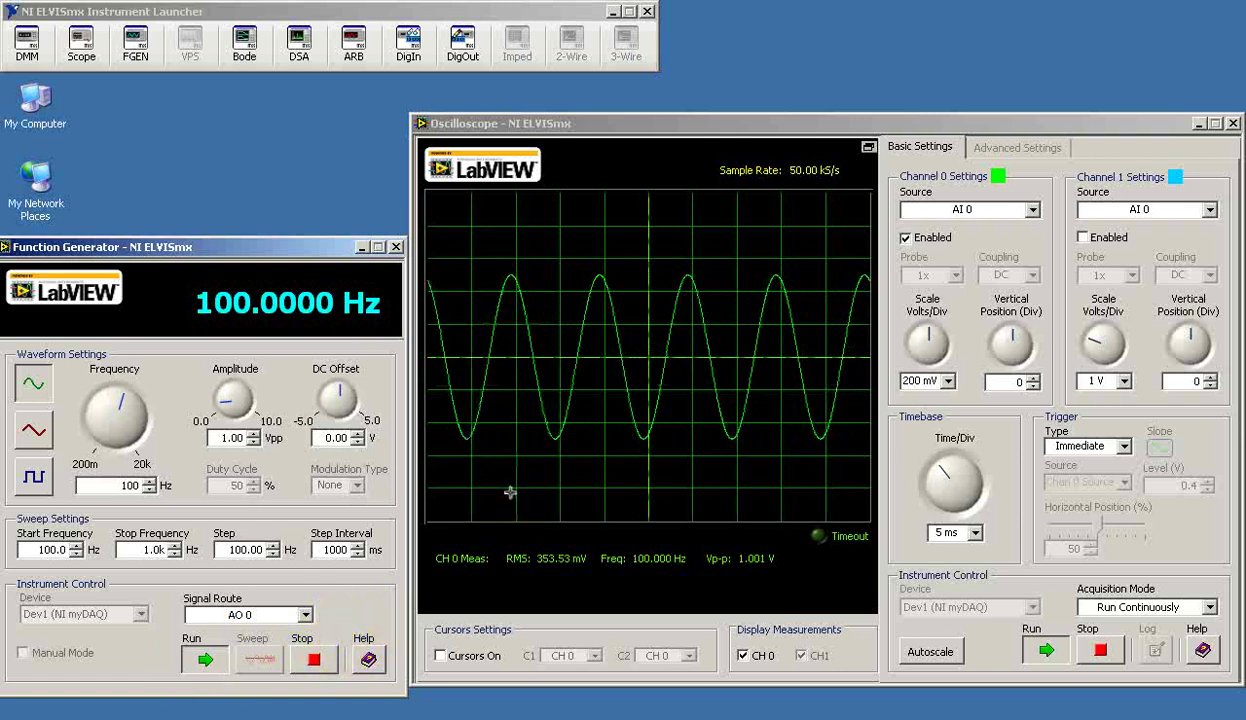
# Use Edge triggering and switch the generator output from square to triangle wave
pyautogui.click(1124, 446)
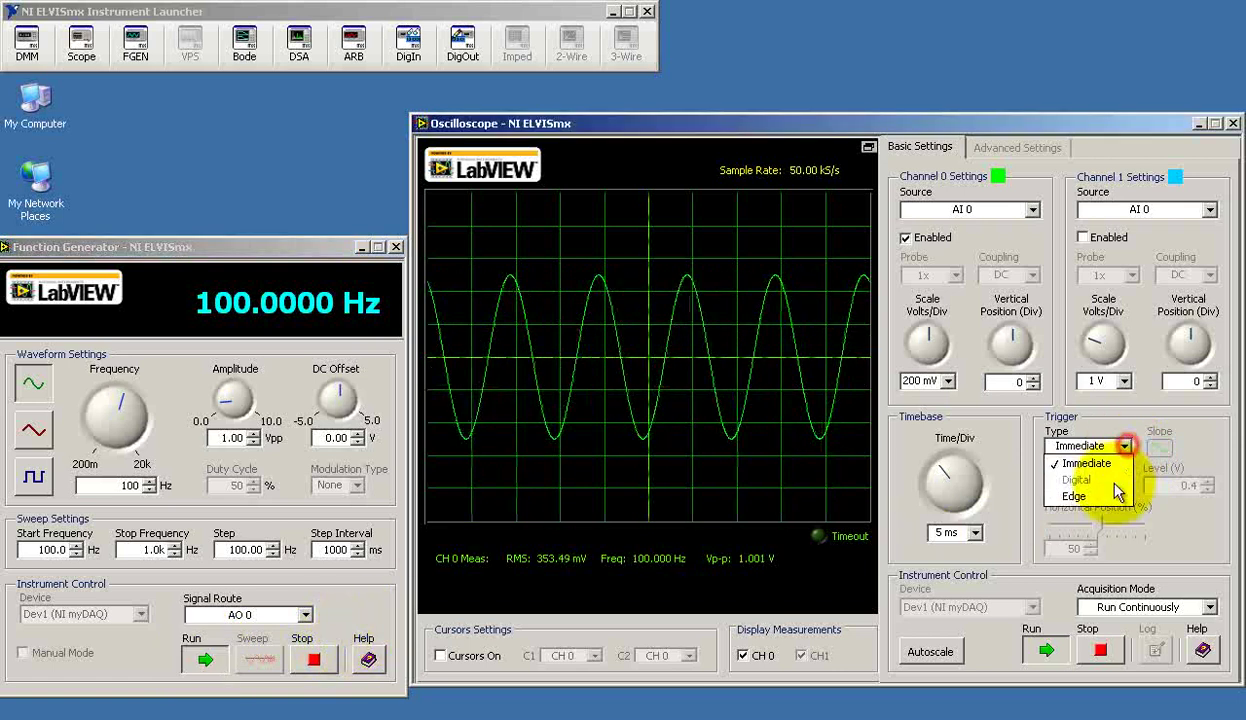
pyautogui.click(1117, 494)
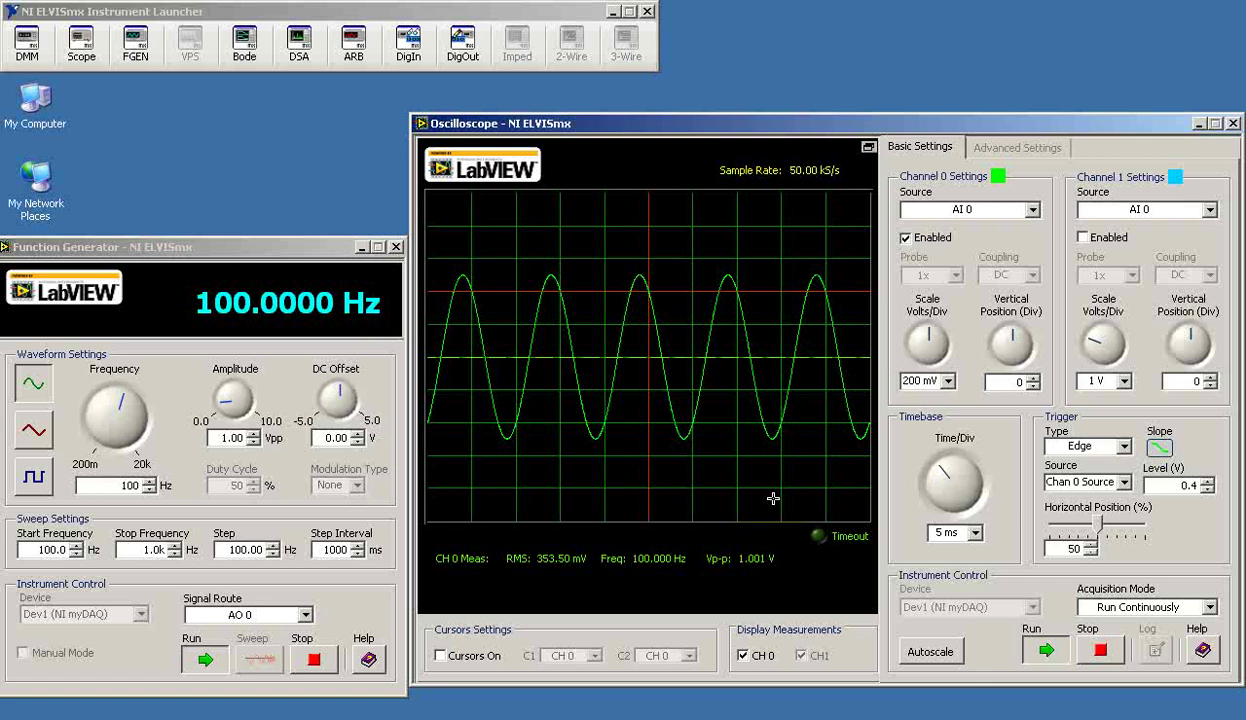
pyautogui.click(34, 478)
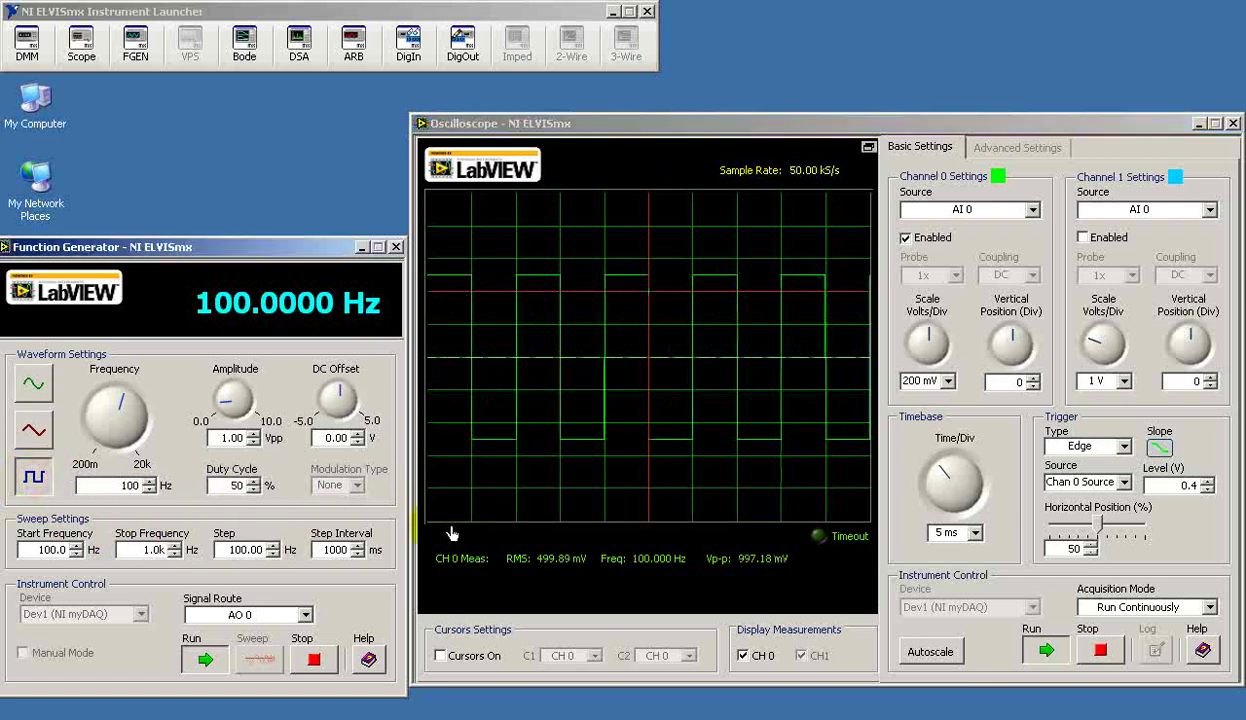
pyautogui.click(34, 432)
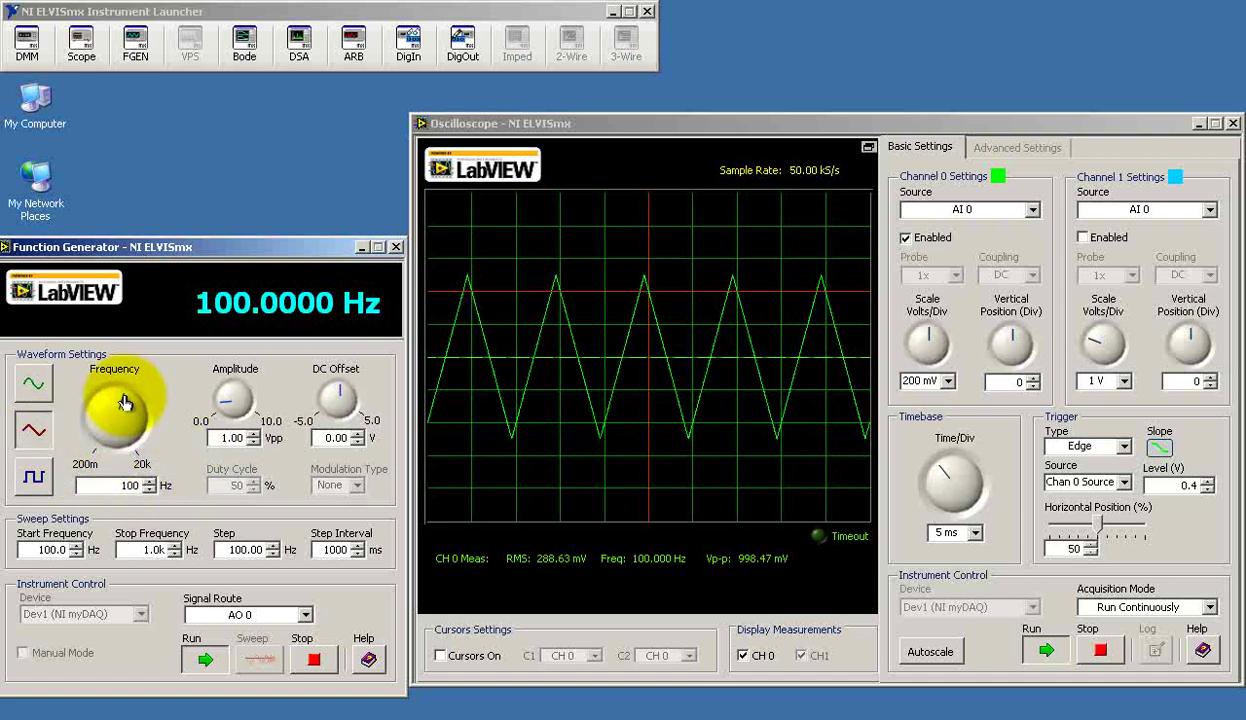
# Lower the generator to 3.35 Hz, re-toggle Edge triggering, and set Time/Div to 200 ms
pyautogui.moveTo(121, 401)
pyautogui.mouseDown()
pyautogui.moveTo(107, 410)
pyautogui.moveTo(141, 436)
pyautogui.moveTo(122, 405)
pyautogui.moveTo(105, 420)
pyautogui.mouseUp()
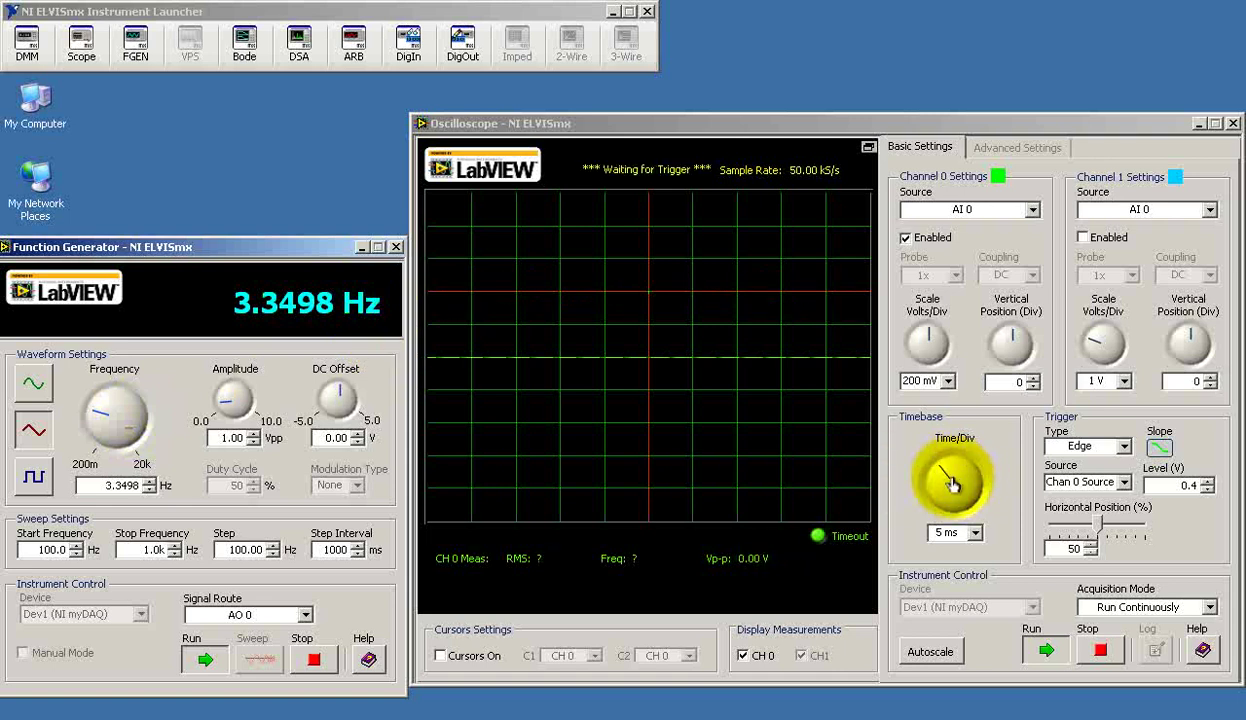
pyautogui.click(1123, 446)
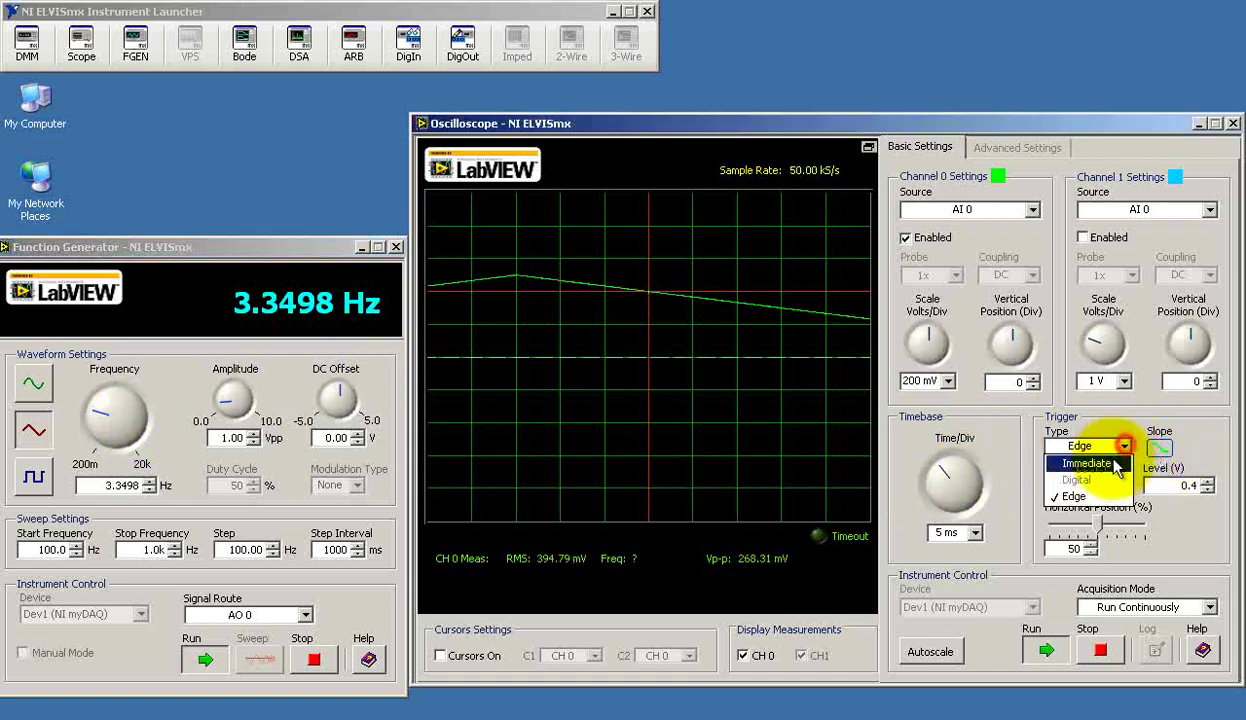
pyautogui.click(1112, 467)
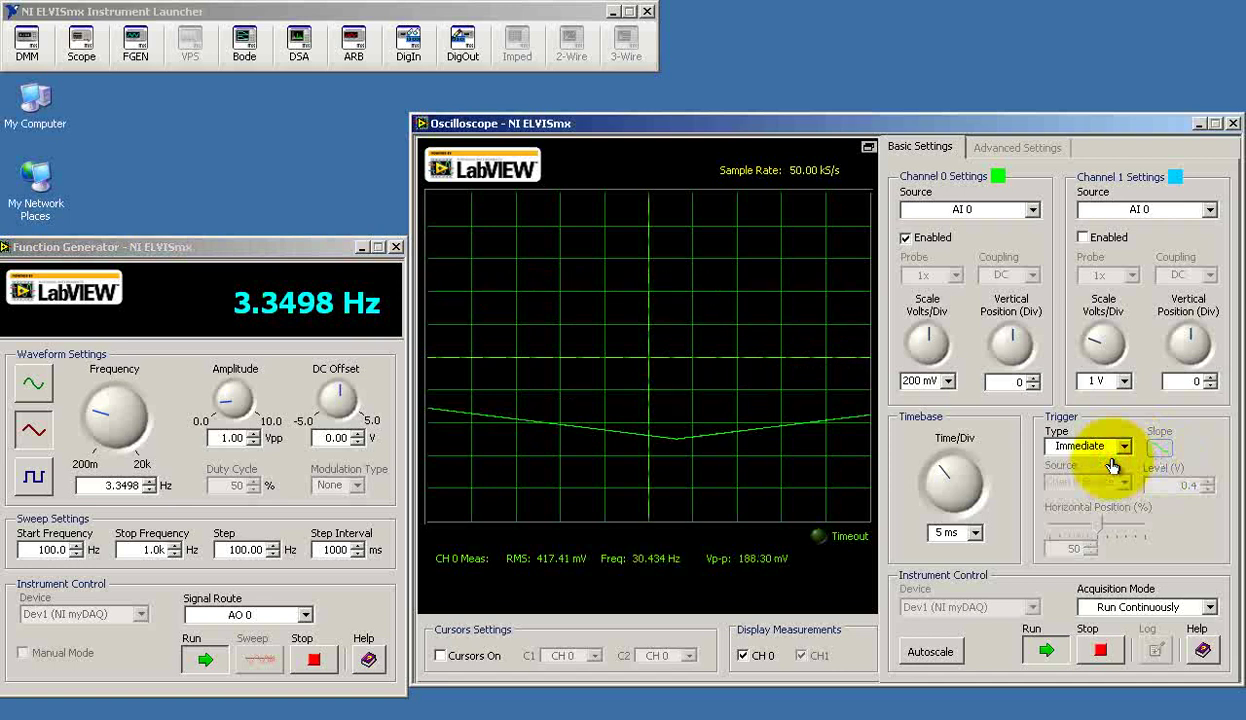
pyautogui.click(1122, 448)
pyautogui.click(1090, 496)
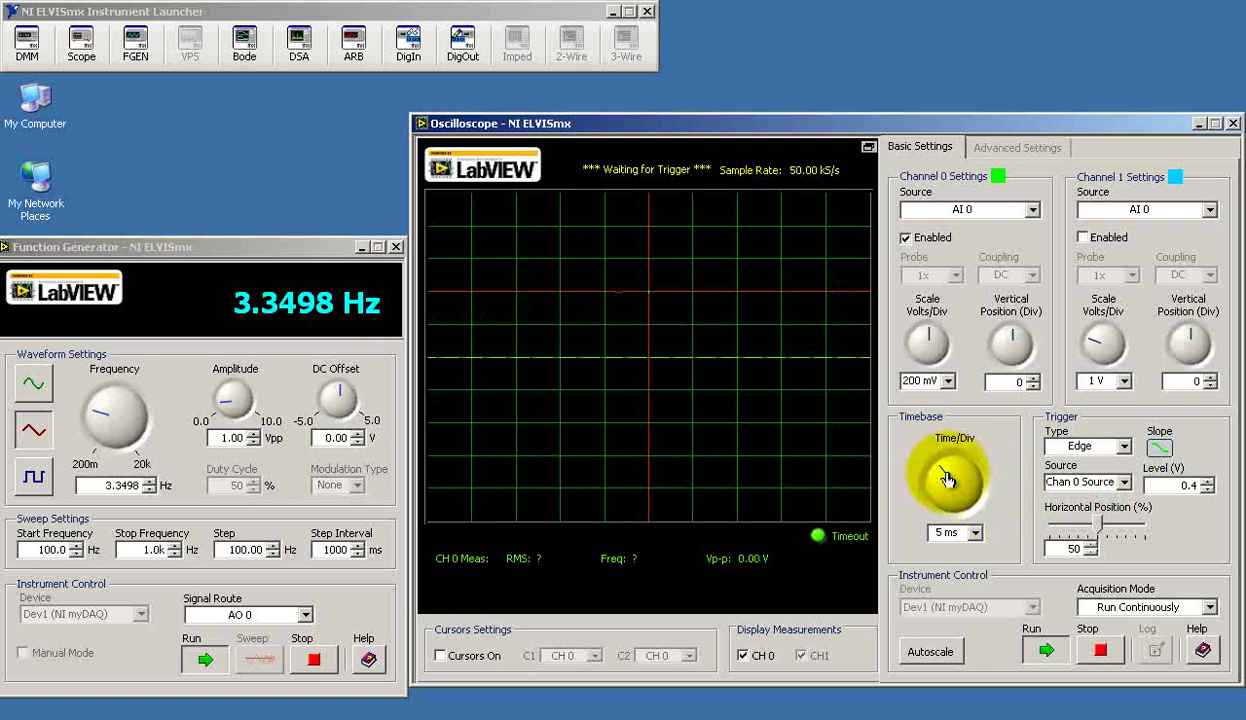
pyautogui.moveTo(941, 478)
pyautogui.mouseDown()
pyautogui.moveTo(912, 454)
pyautogui.moveTo(938, 497)
pyautogui.mouseUp()
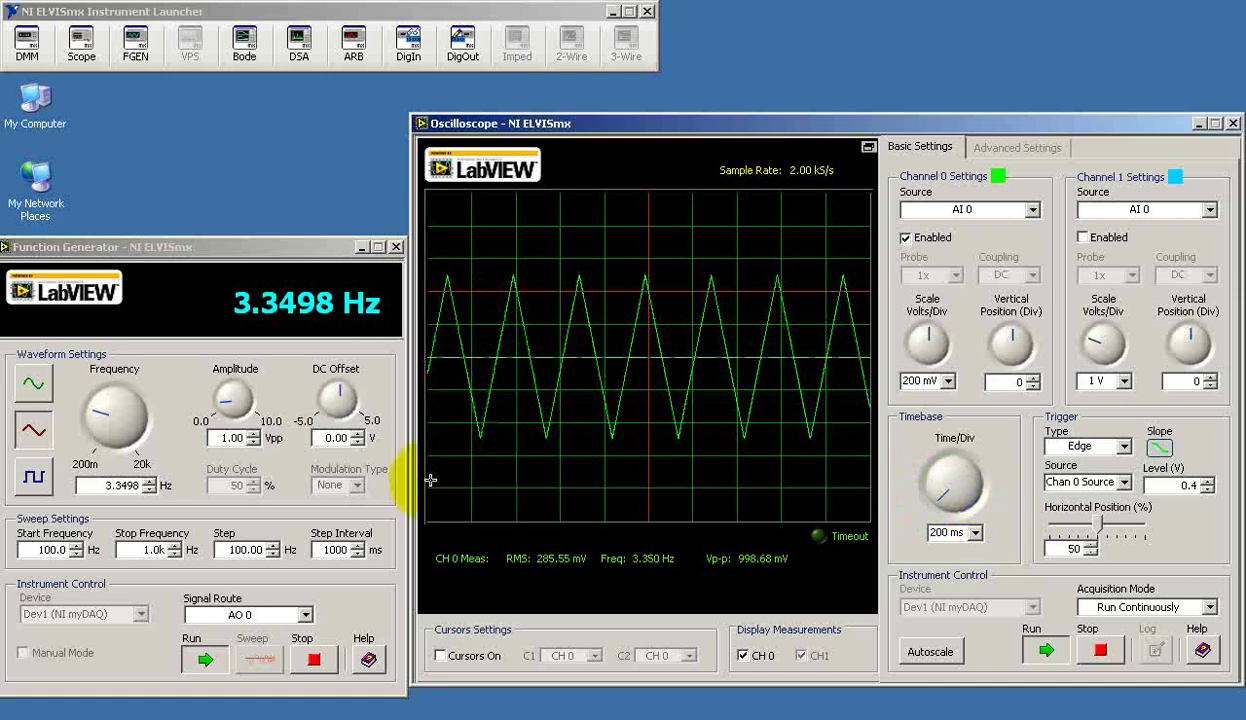
# Raise the generator to 5.7858 kHz, set Time/Div to 200 µs, and select the Frequency value
pyautogui.moveTo(103, 416); pyautogui.dragTo(133, 427)
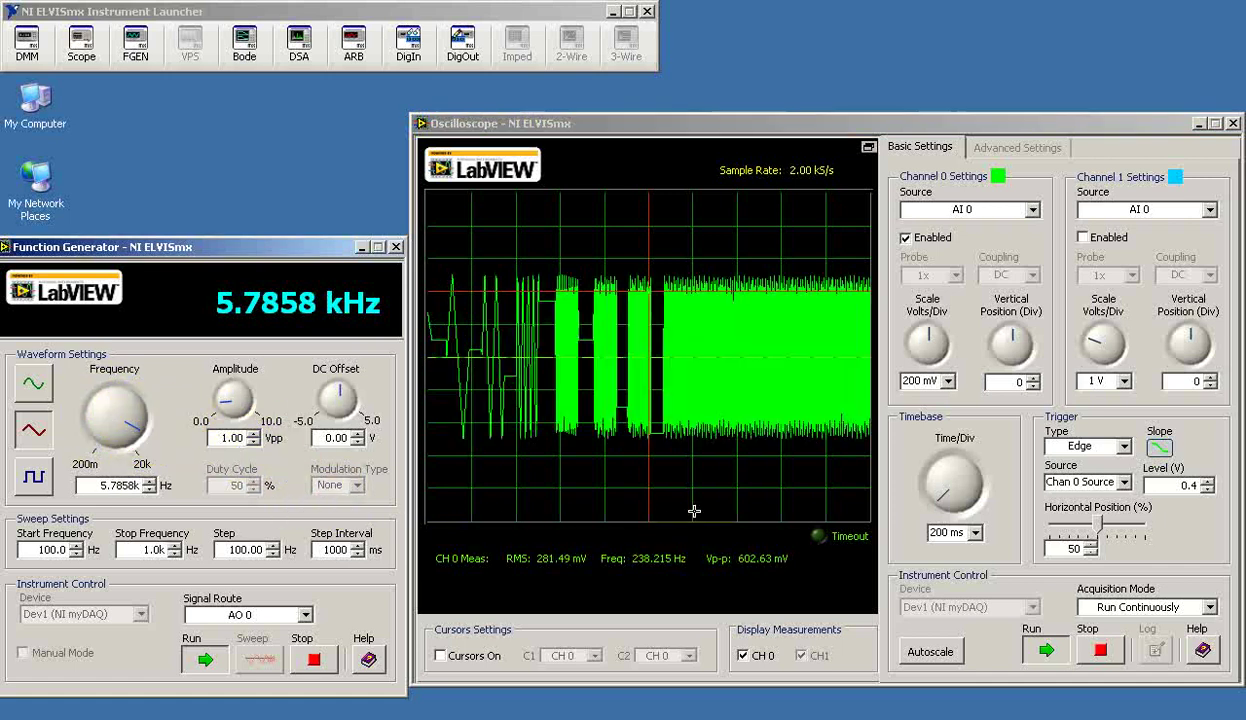
pyautogui.moveTo(952, 491)
pyautogui.mouseDown()
pyautogui.moveTo(945, 506)
pyautogui.moveTo(935, 482)
pyautogui.mouseUp()
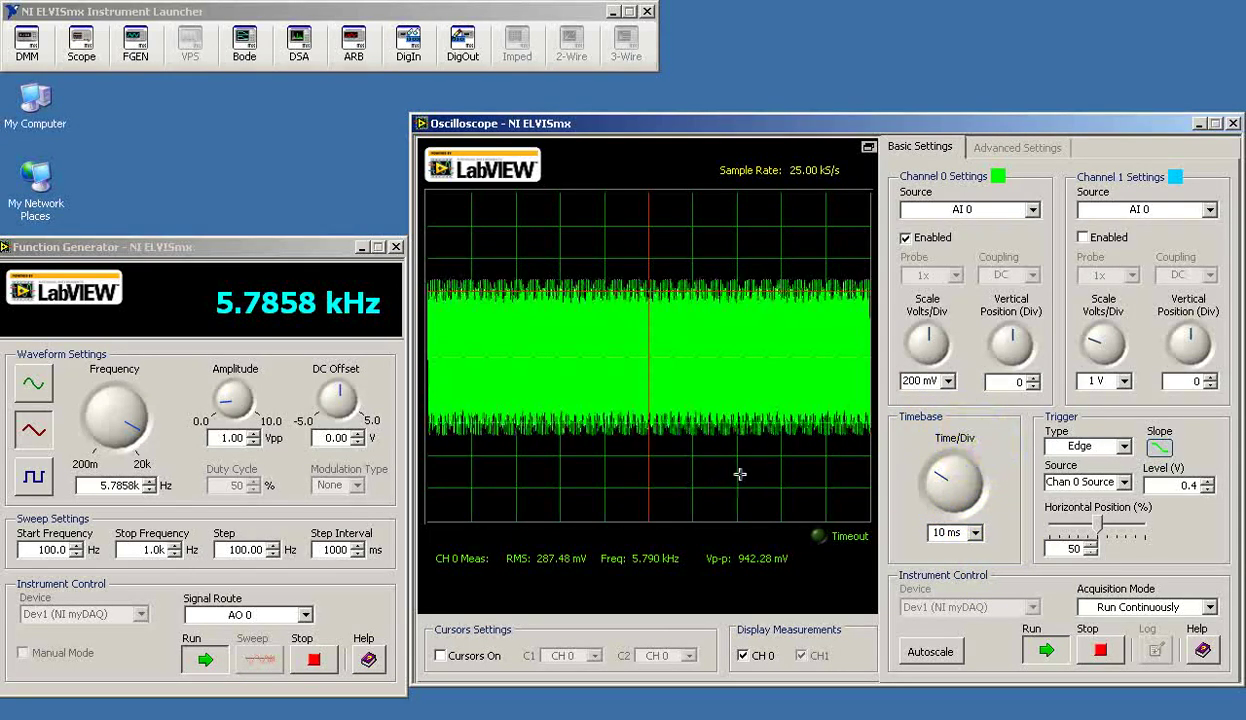
pyautogui.moveTo(926, 478)
pyautogui.mouseDown()
pyautogui.moveTo(980, 478)
pyautogui.moveTo(995, 502)
pyautogui.moveTo(968, 465)
pyautogui.mouseUp()
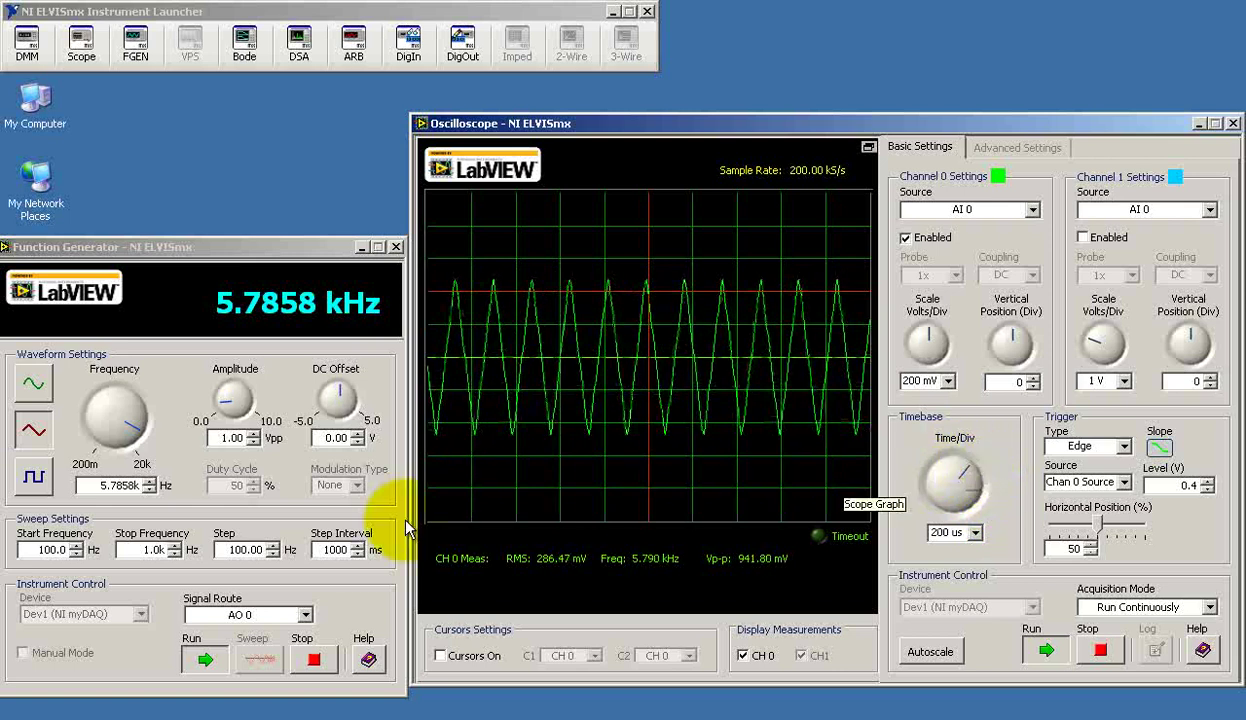
pyautogui.doubleClick(93, 485)
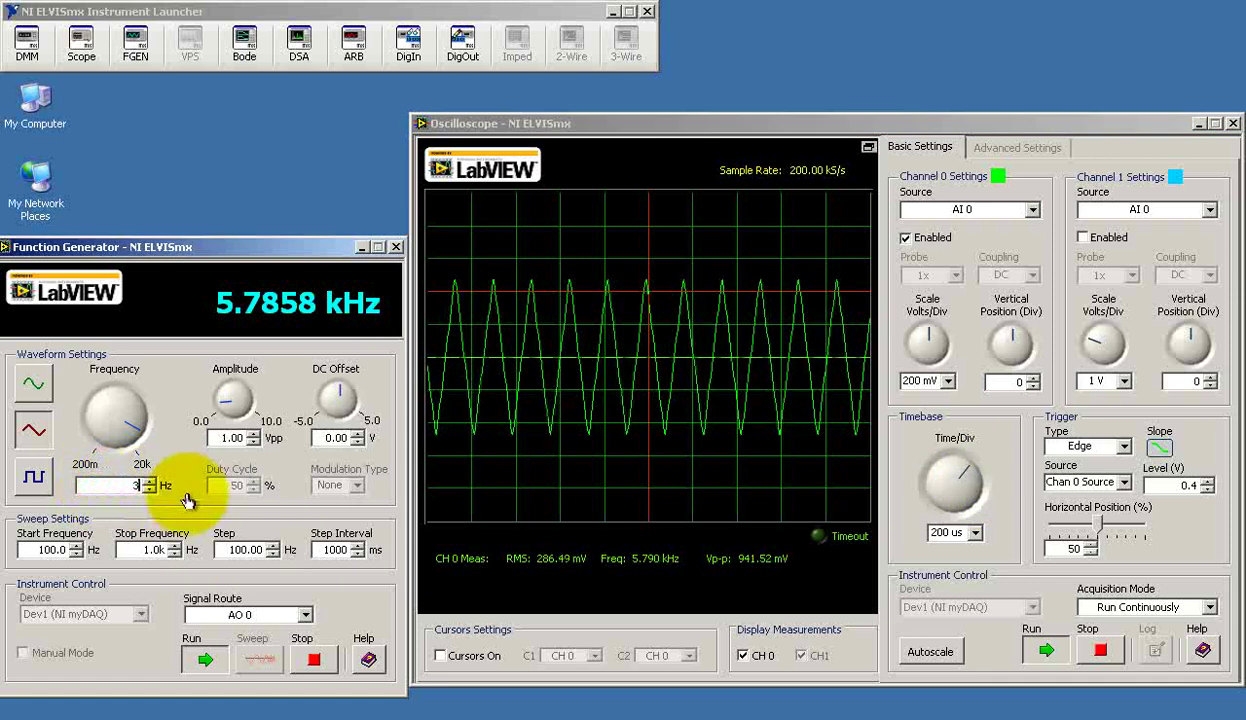
# Set the generator to a 300 Hz square wave and widen Time/Div to show several pulses
pyautogui.write('300')
pyautogui.press('Return')
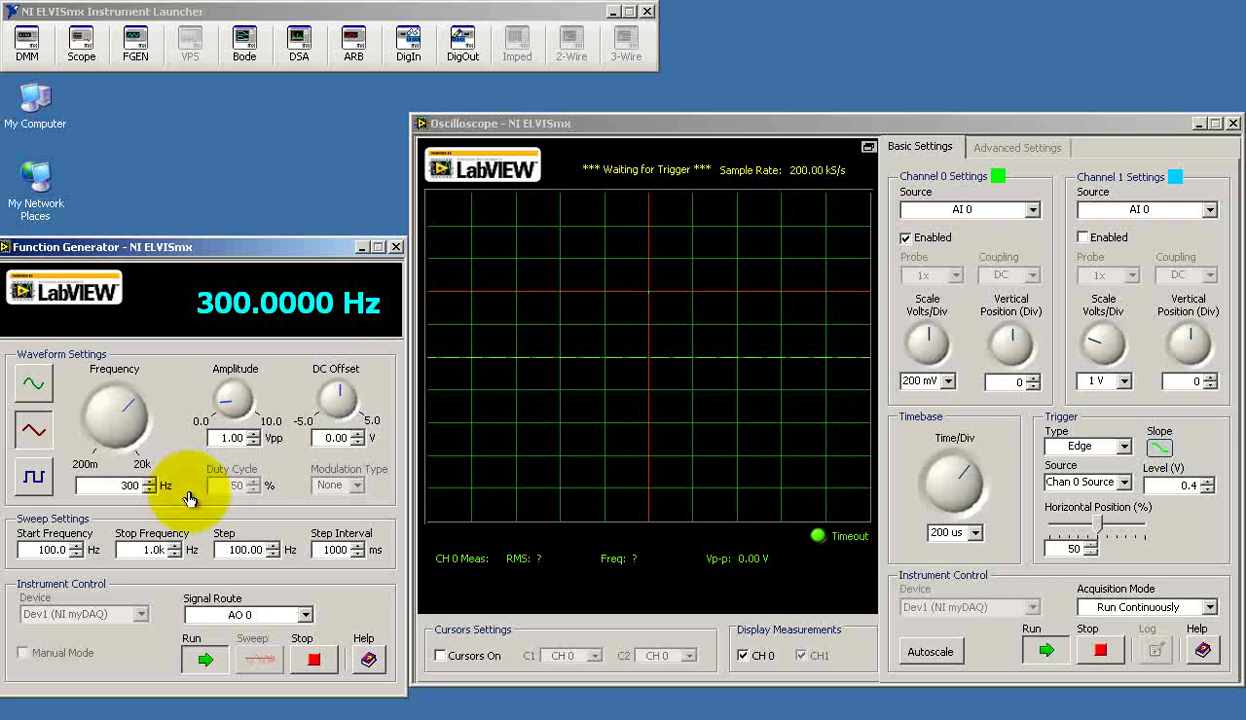
pyautogui.click(33, 476)
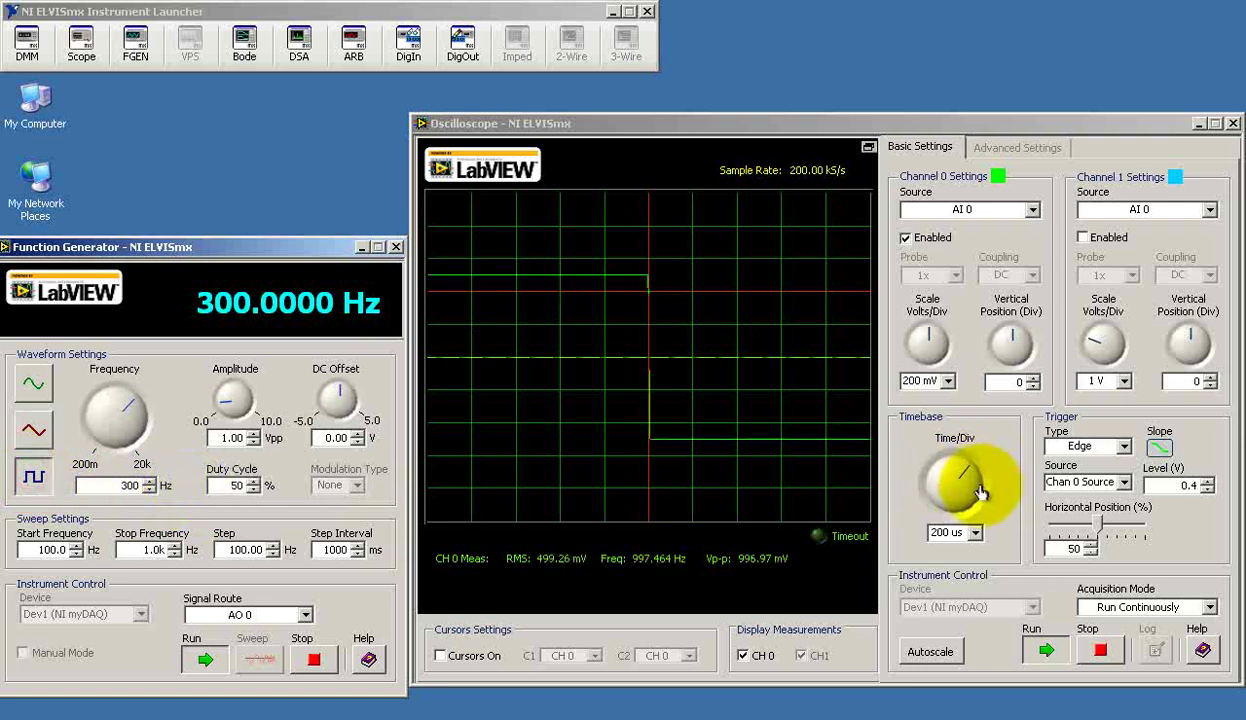
pyautogui.moveTo(959, 473); pyautogui.dragTo(950, 477)
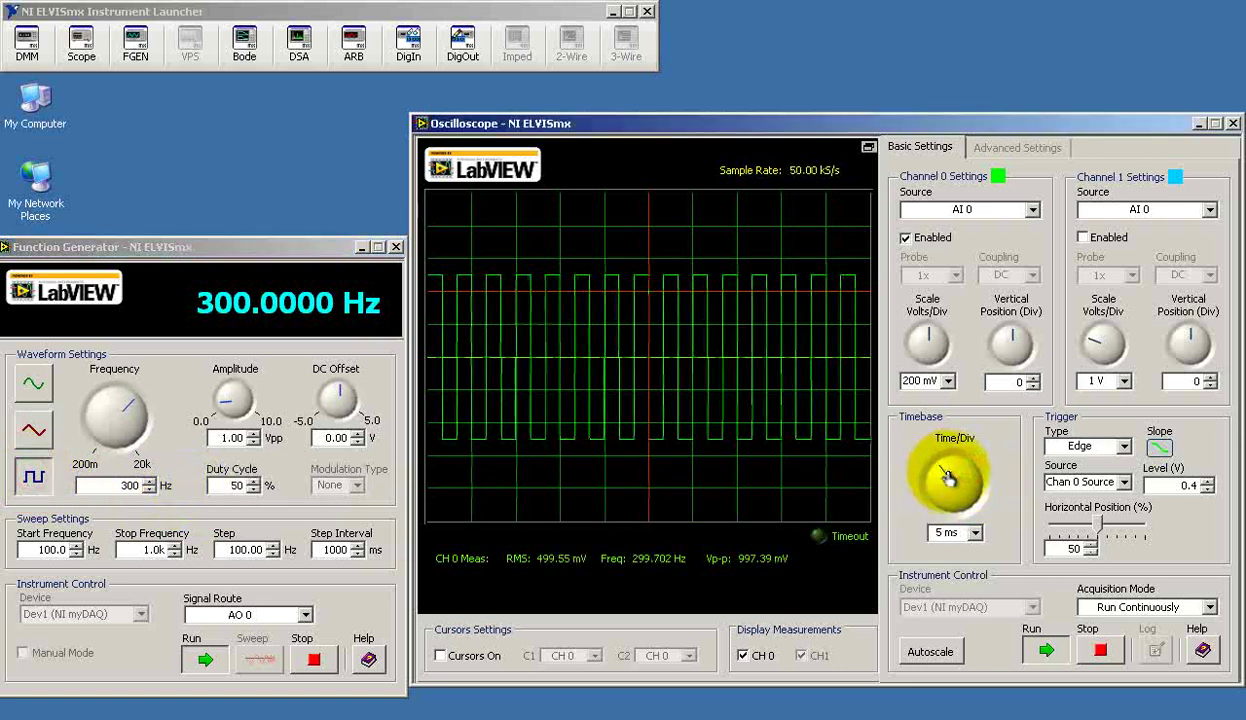
# Enable channel 1 on AI 1 at 200 mV/div and set Time/Div to 500 µs
pyautogui.click(1209, 210)
pyautogui.click(1168, 246)
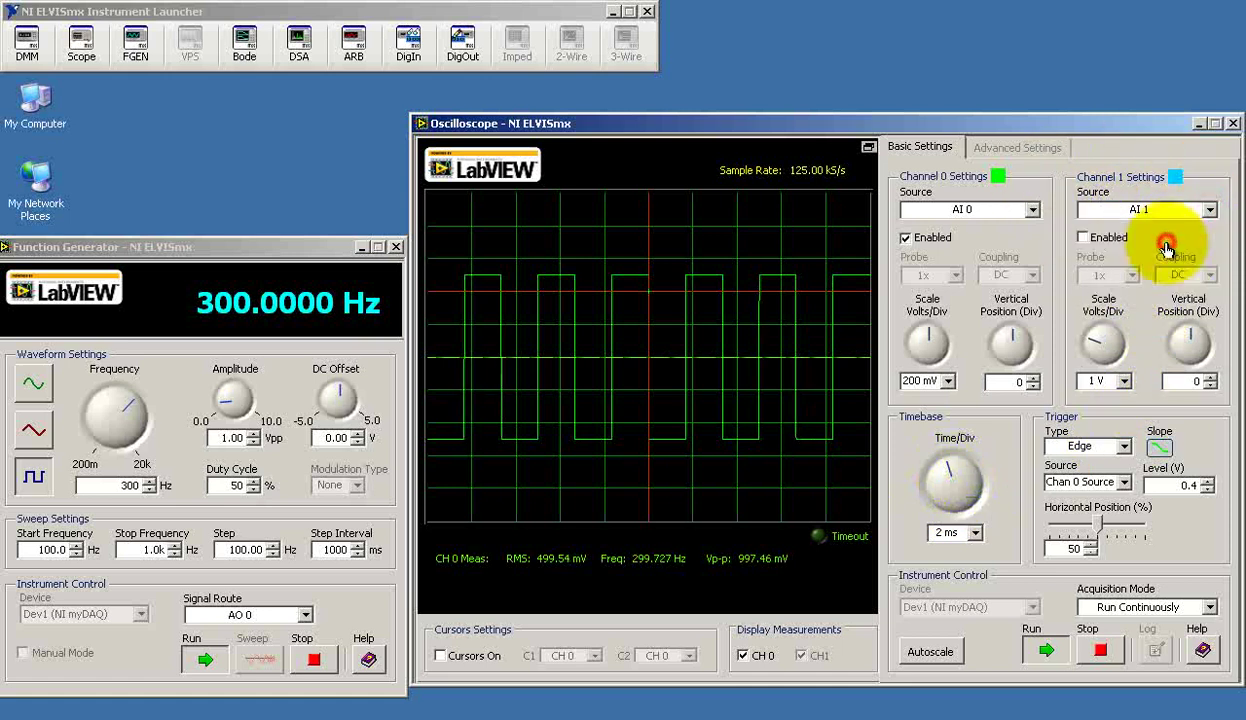
pyautogui.click(1083, 239)
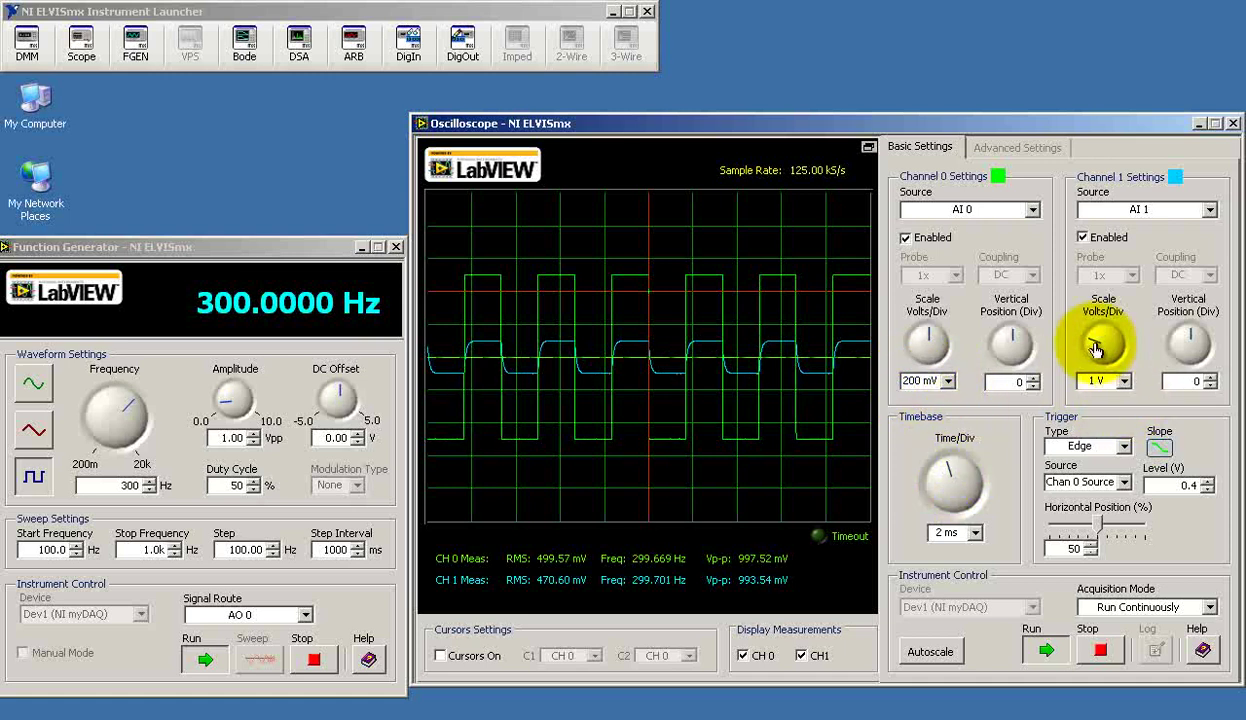
pyautogui.moveTo(1096, 345); pyautogui.dragTo(1106, 338)
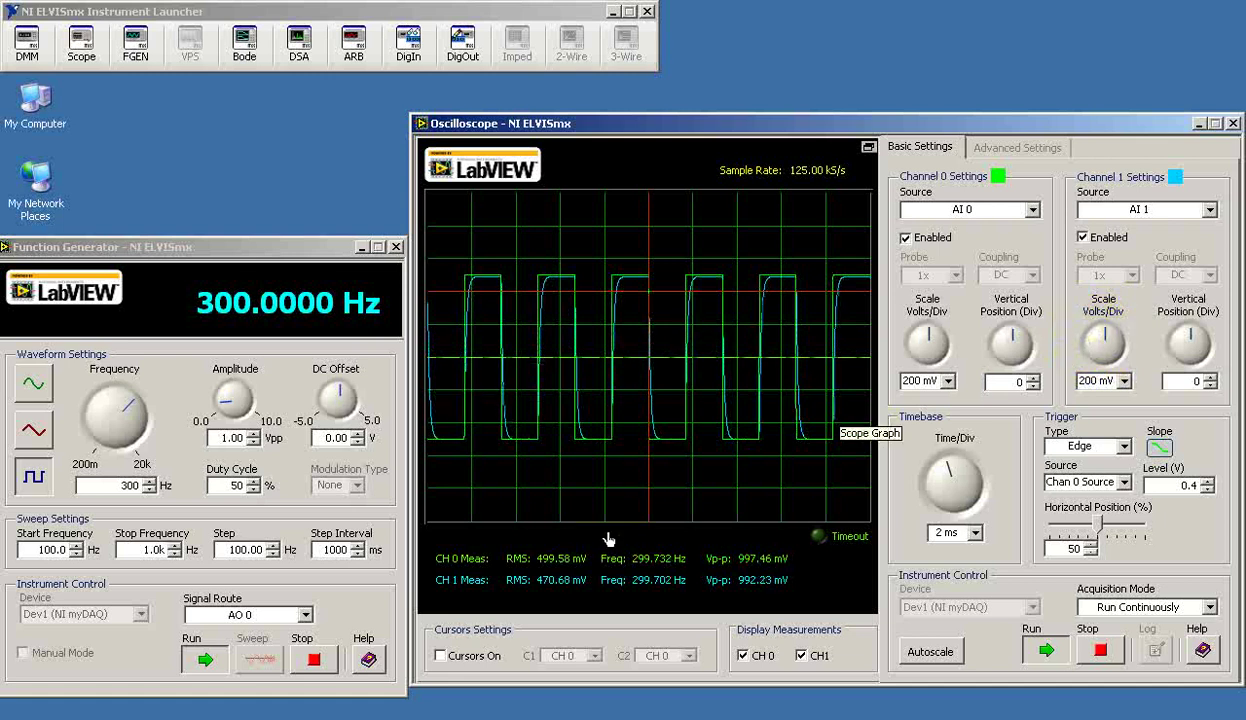
pyautogui.moveTo(952, 450); pyautogui.dragTo(962, 472)
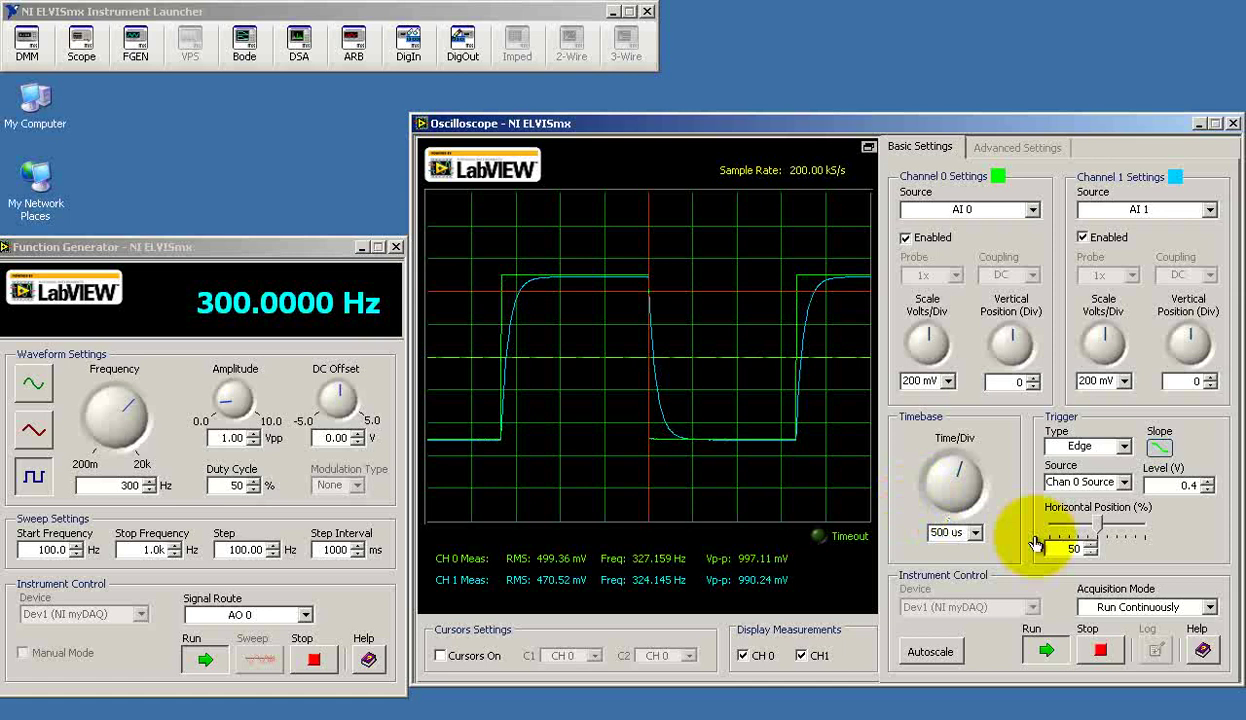
# Set the trigger source to channel 1 and step the trigger level down
pyautogui.click(1124, 483)
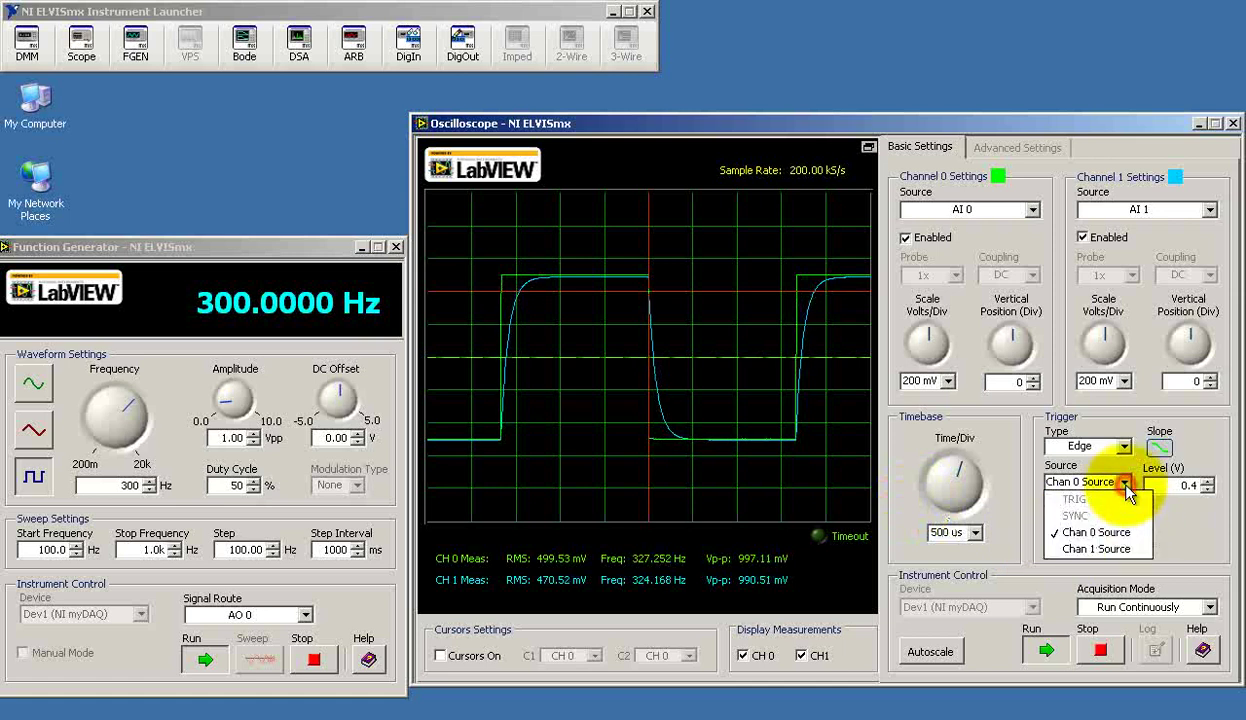
pyautogui.click(1082, 549)
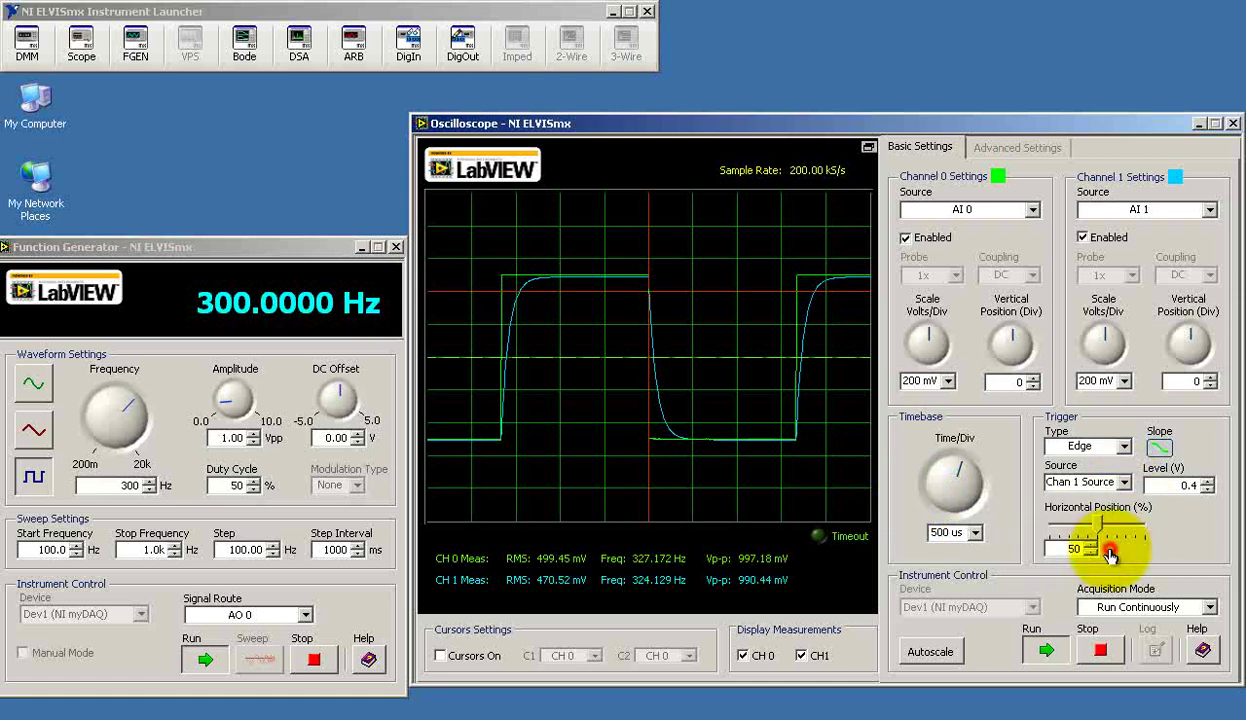
pyautogui.click(1207, 490)
pyautogui.click(1207, 490)
pyautogui.click(1207, 490)
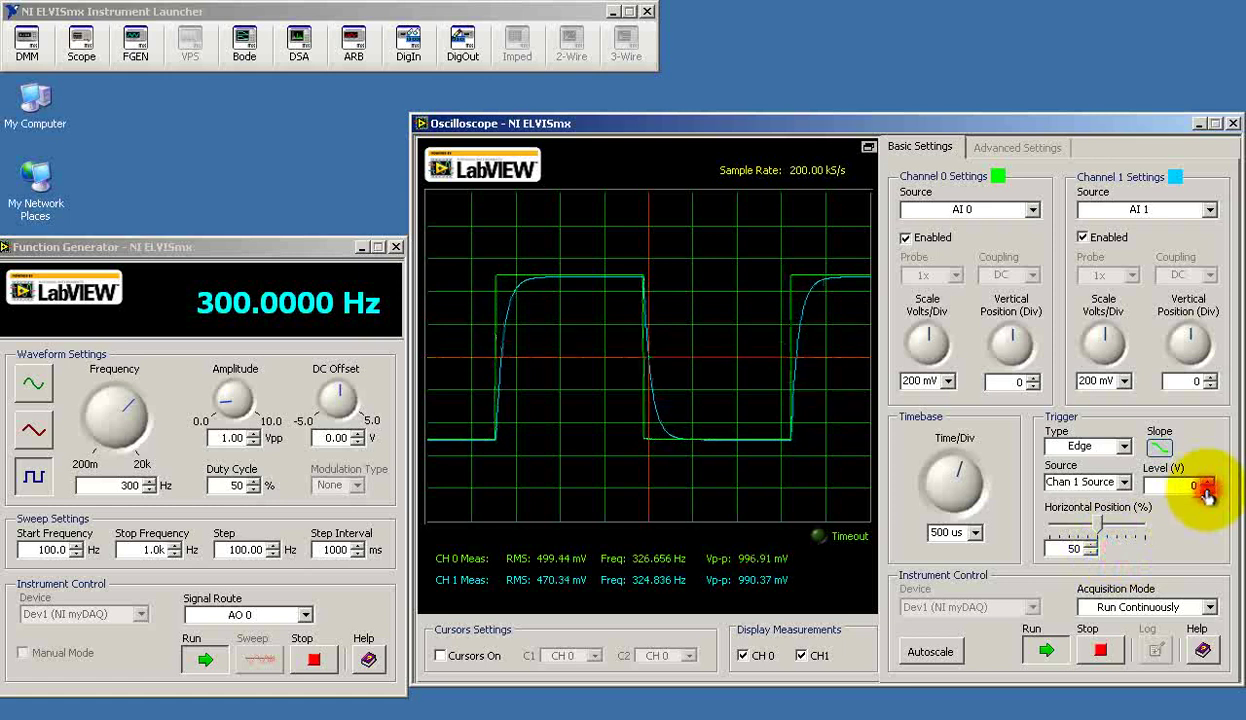
pyautogui.click(1207, 490)
pyautogui.click(1207, 490)
pyautogui.click(1207, 490)
pyautogui.click(1207, 490)
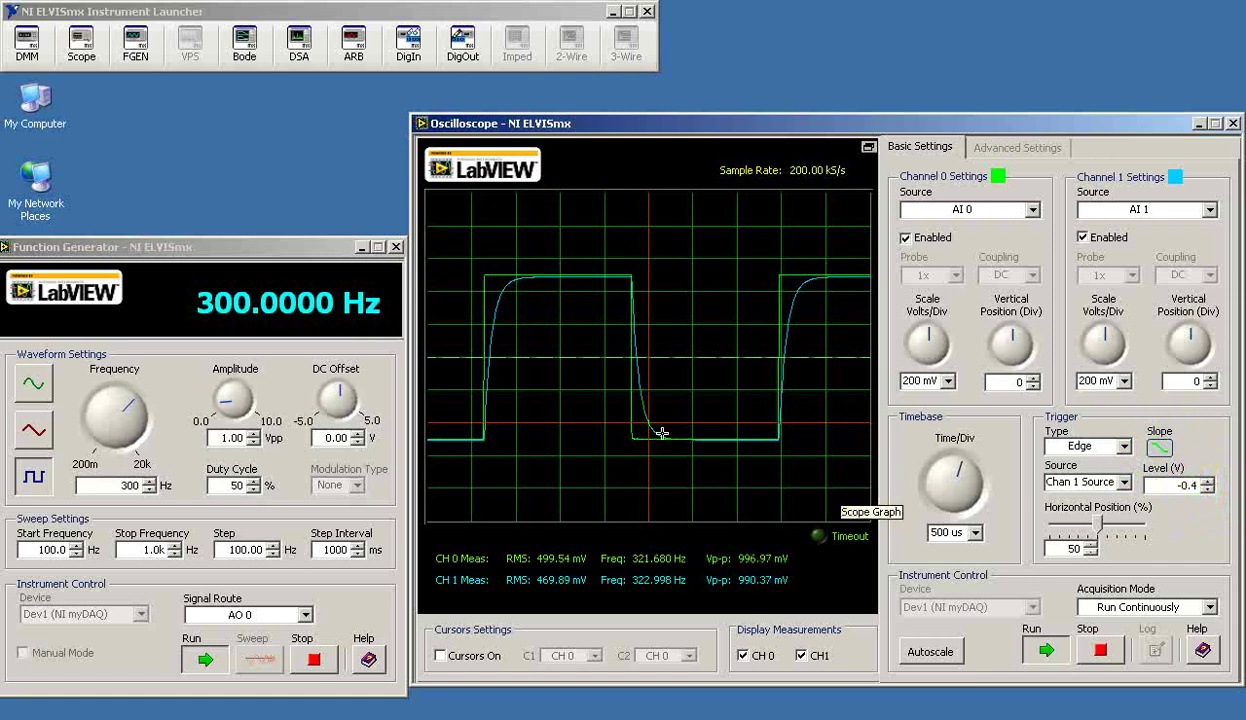
# Select the rising-edge slope and step the trigger level up to 0.4 V
pyautogui.click(1159, 447)
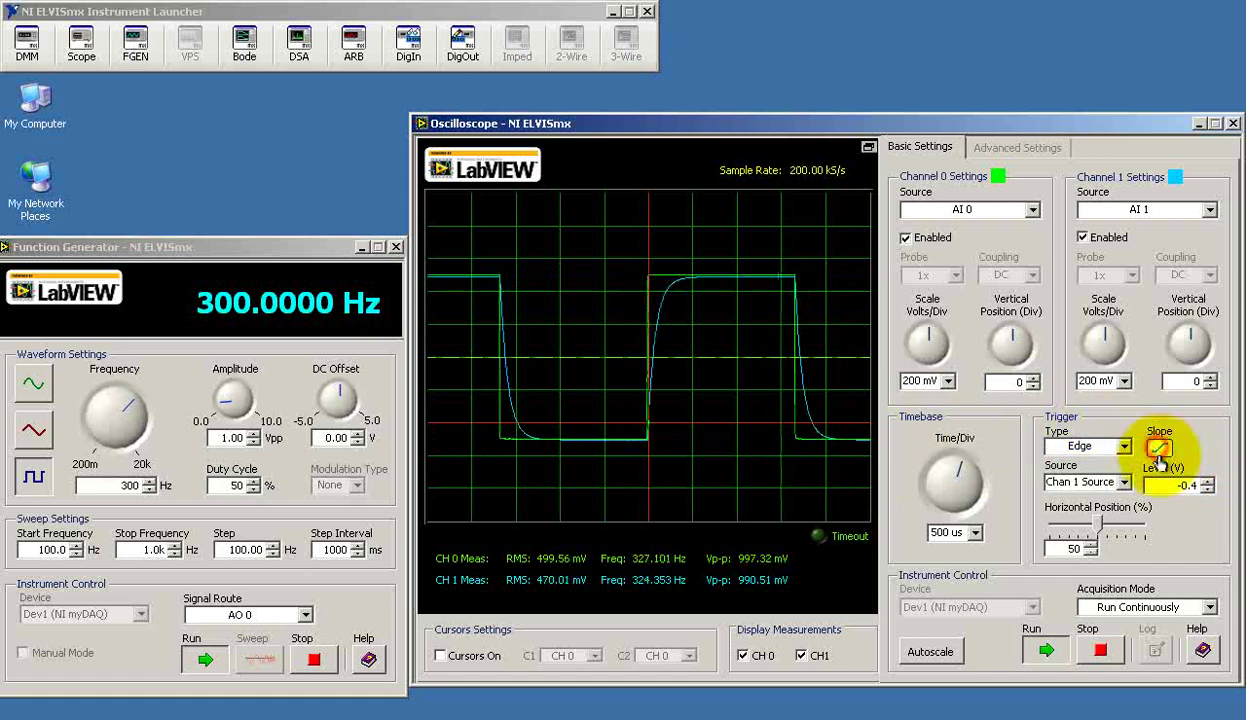
pyautogui.click(1207, 482)
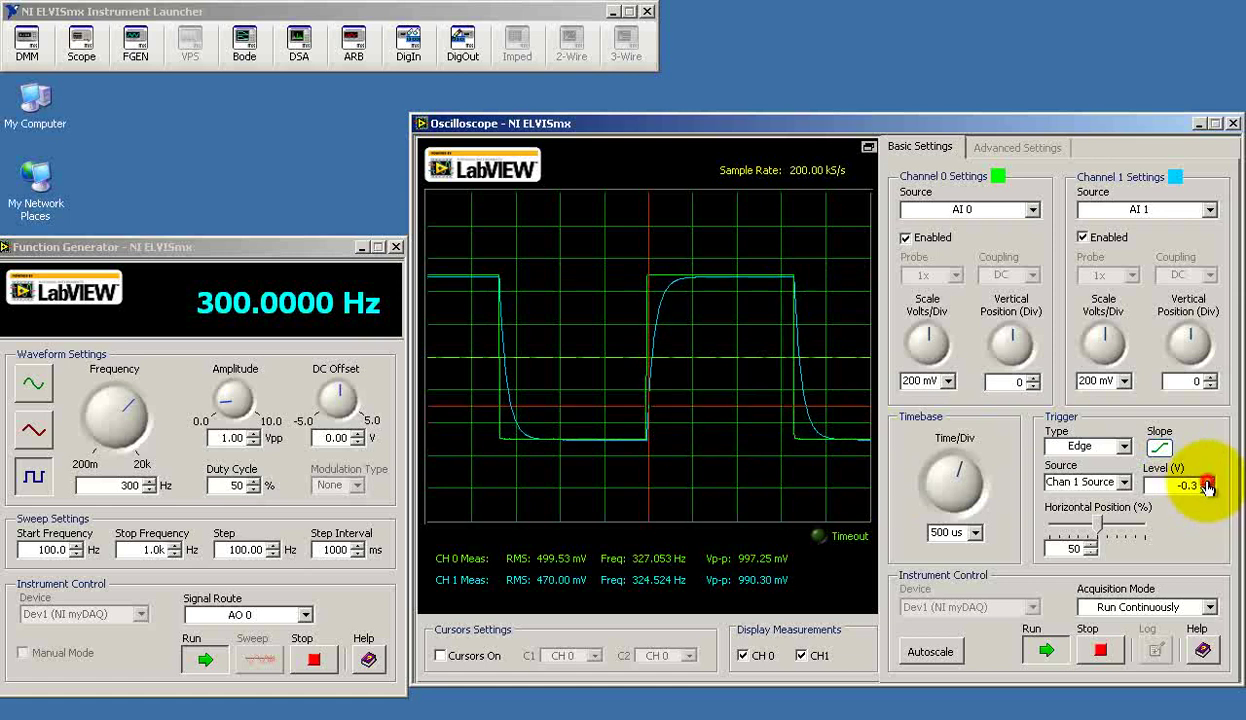
pyautogui.click(1207, 482)
pyautogui.click(1207, 482)
pyautogui.click(1207, 482)
pyautogui.click(1207, 482)
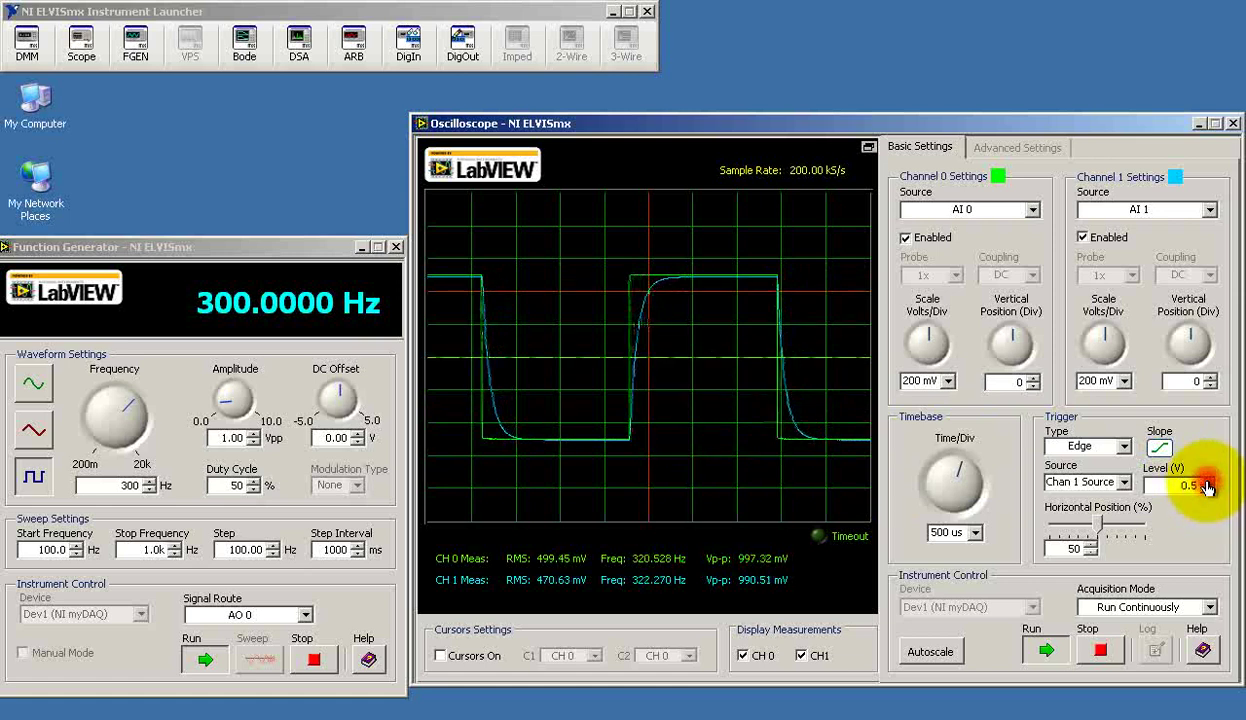
pyautogui.click(1207, 482)
pyautogui.click(1208, 491)
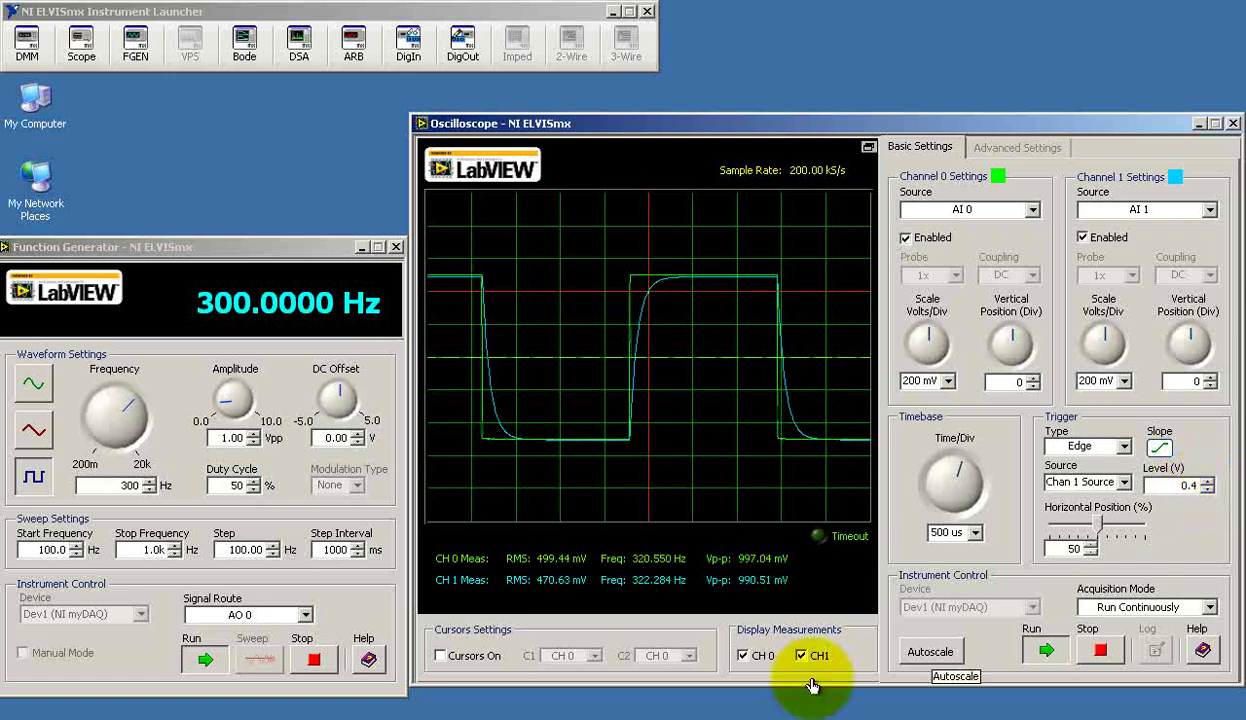
# Turn on cursors and place C1 and C2 on successive falling edges, 3.30 ms apart
pyautogui.click(441, 656)
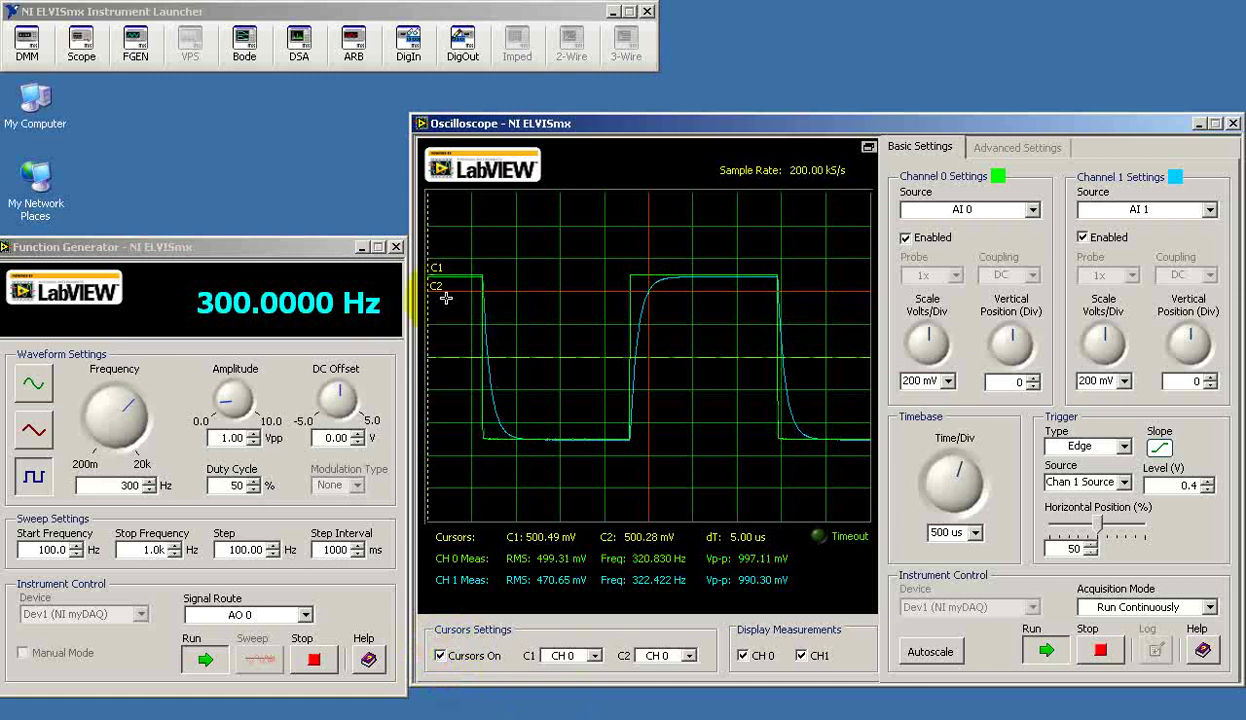
pyautogui.moveTo(428, 268); pyautogui.dragTo(466, 270)
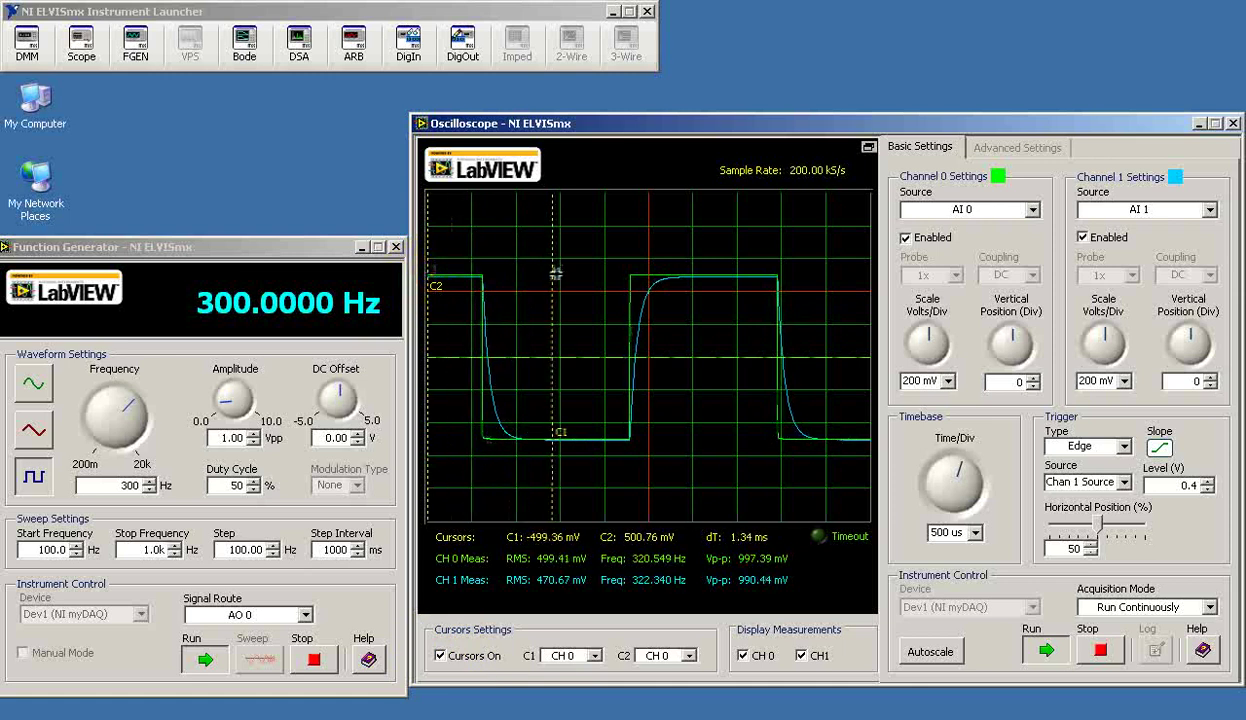
pyautogui.moveTo(556, 272); pyautogui.dragTo(645, 437)
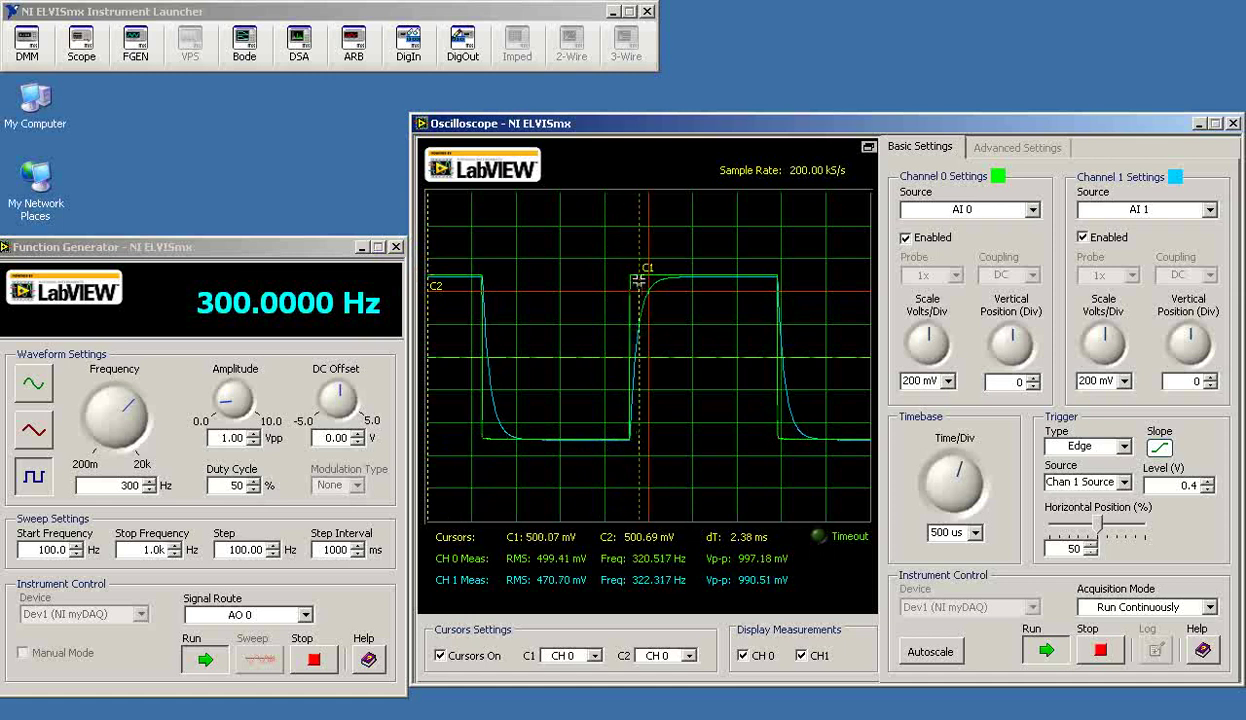
pyautogui.moveTo(638, 281); pyautogui.dragTo(808, 405)
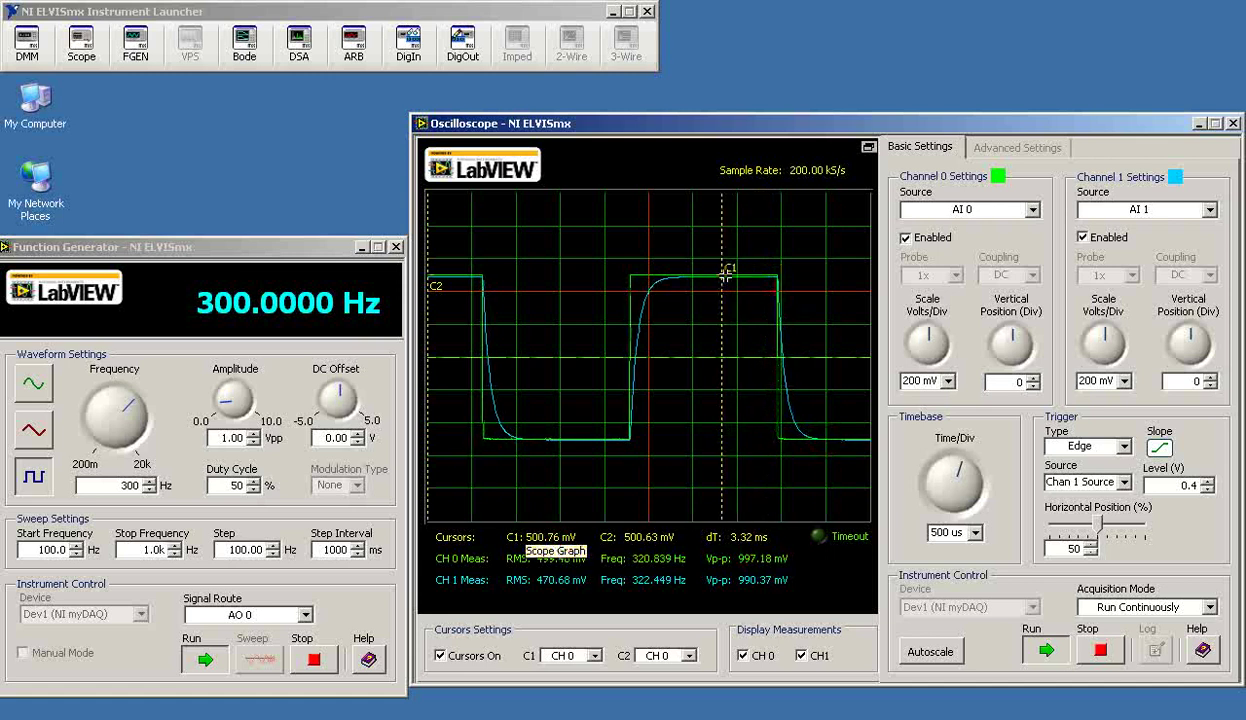
pyautogui.moveTo(727, 274); pyautogui.dragTo(572, 386)
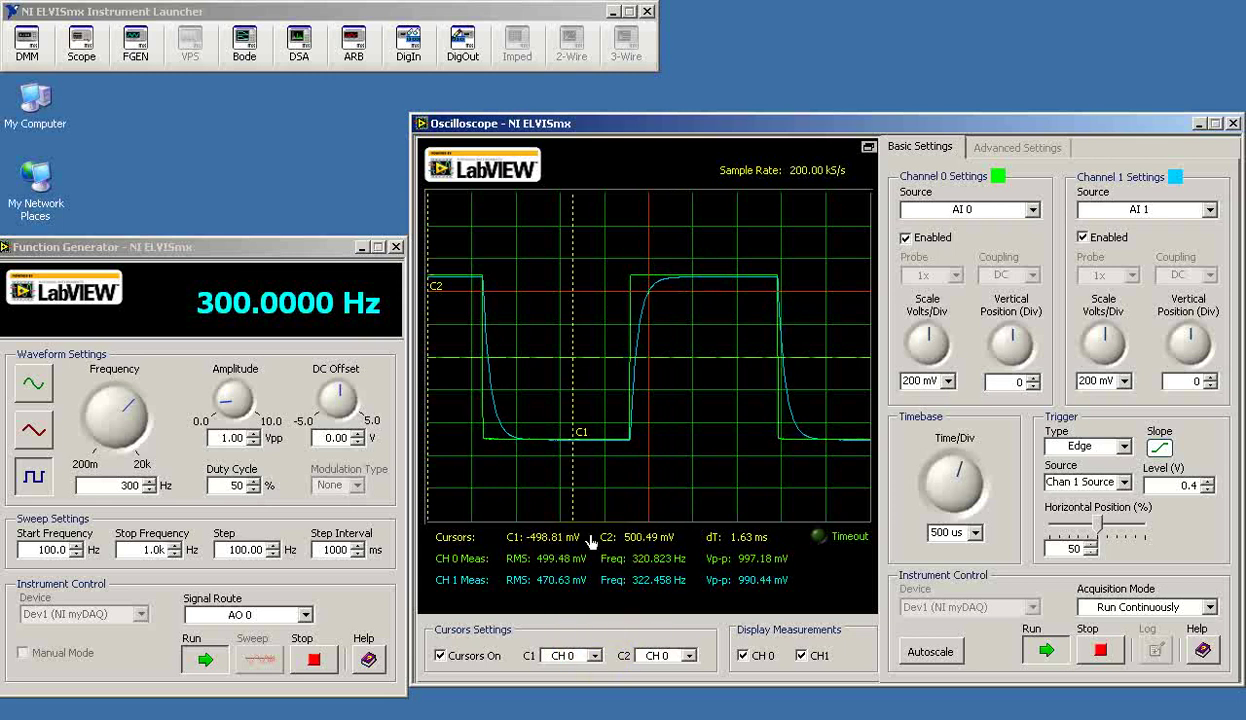
pyautogui.moveTo(430, 276); pyautogui.dragTo(772, 288)
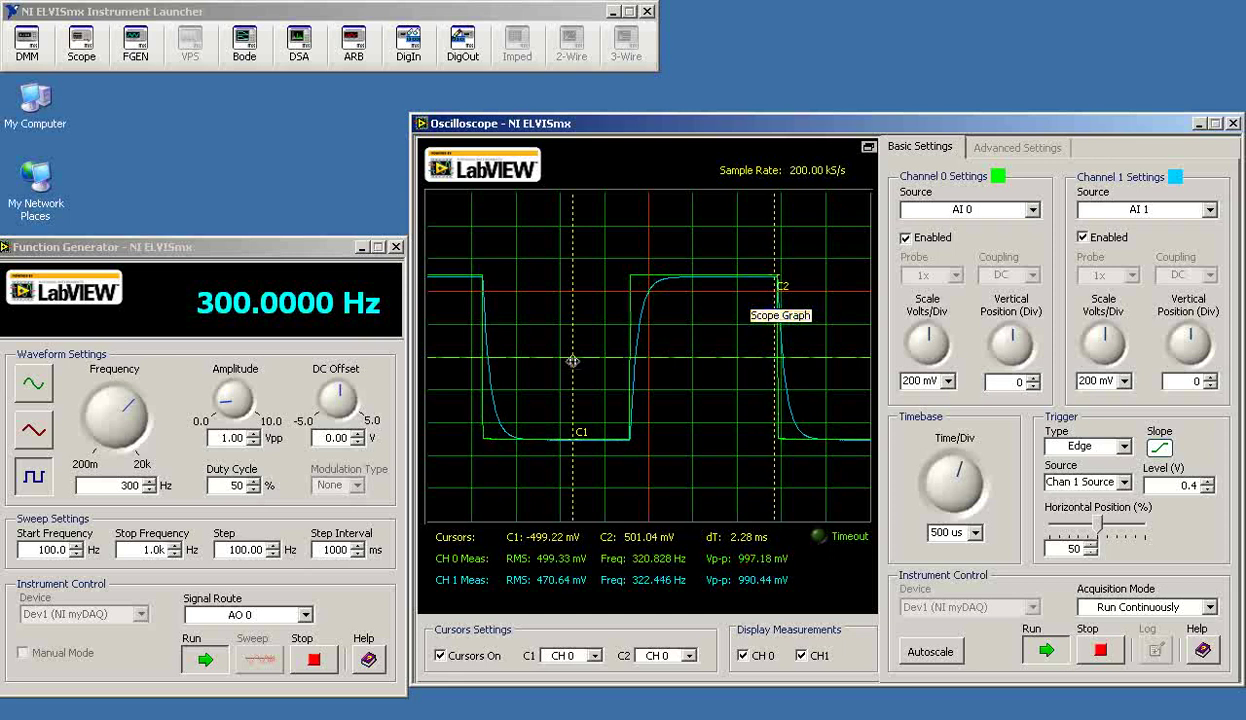
pyautogui.moveTo(572, 354); pyautogui.dragTo(499, 365)
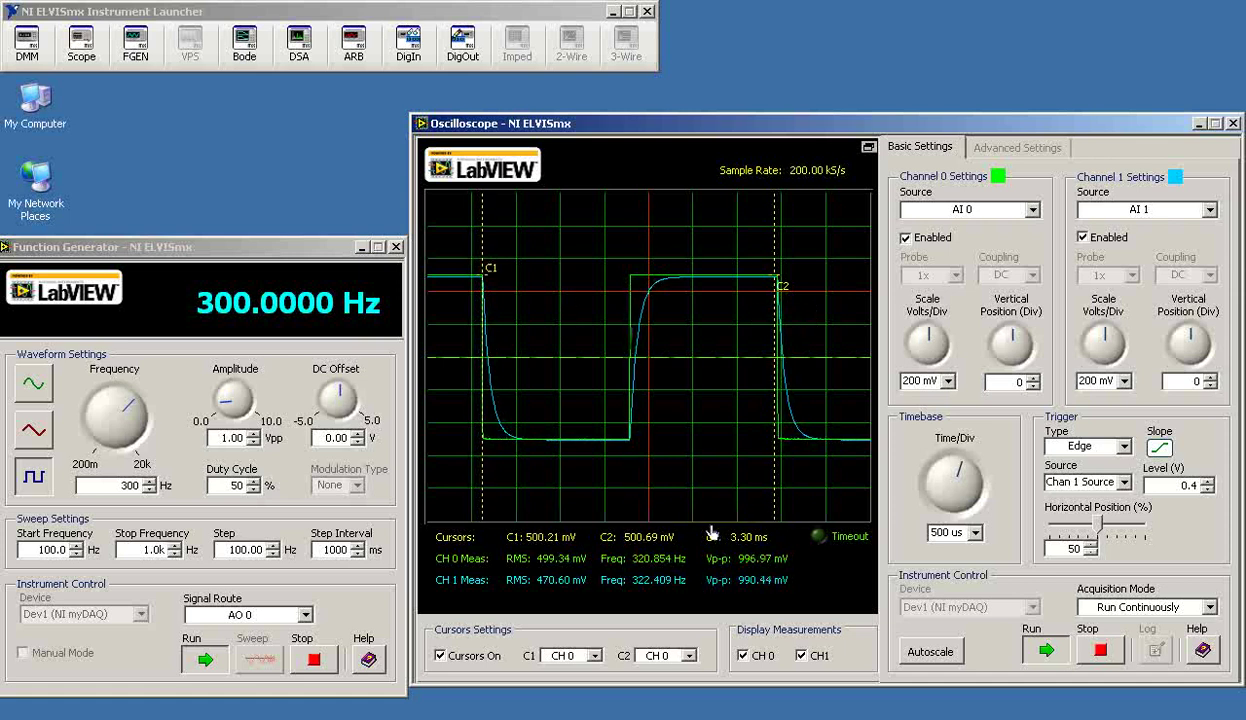
# Assign cursor C2 to CH 1 and place it on the filtered rising curve, dT 1.81 ms
pyautogui.click(689, 656)
pyautogui.click(677, 687)
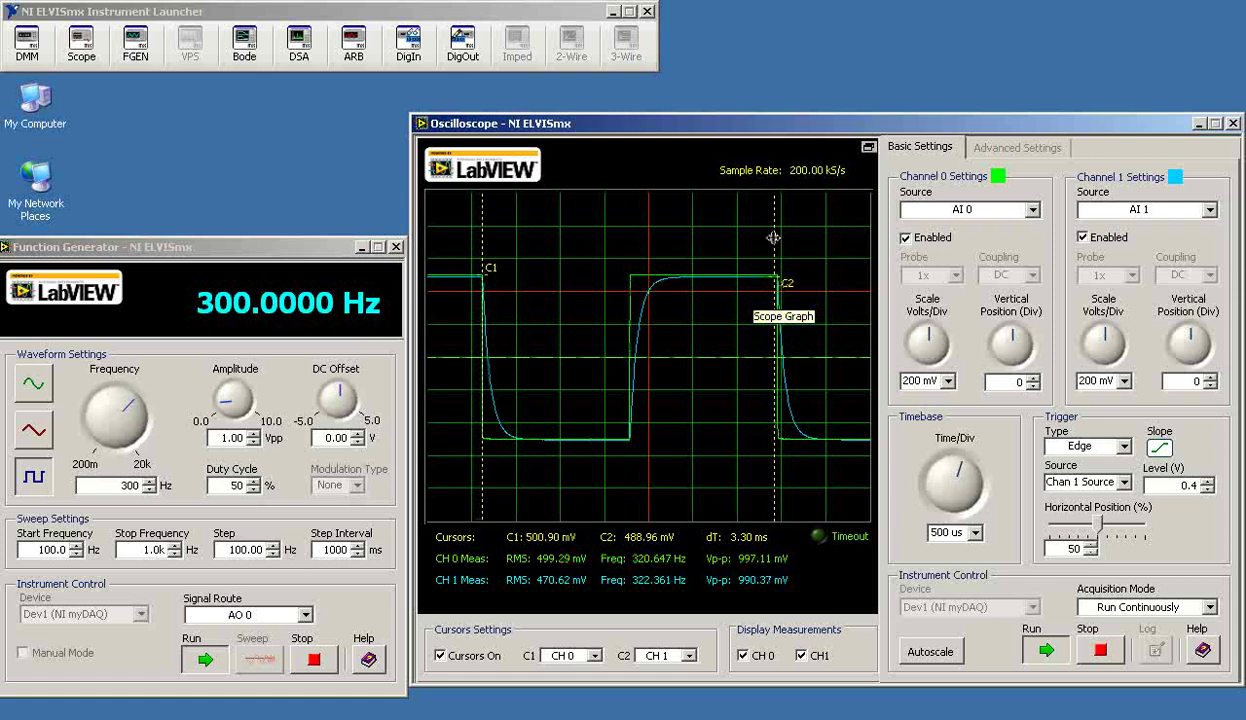
pyautogui.moveTo(773, 238); pyautogui.dragTo(642, 328)
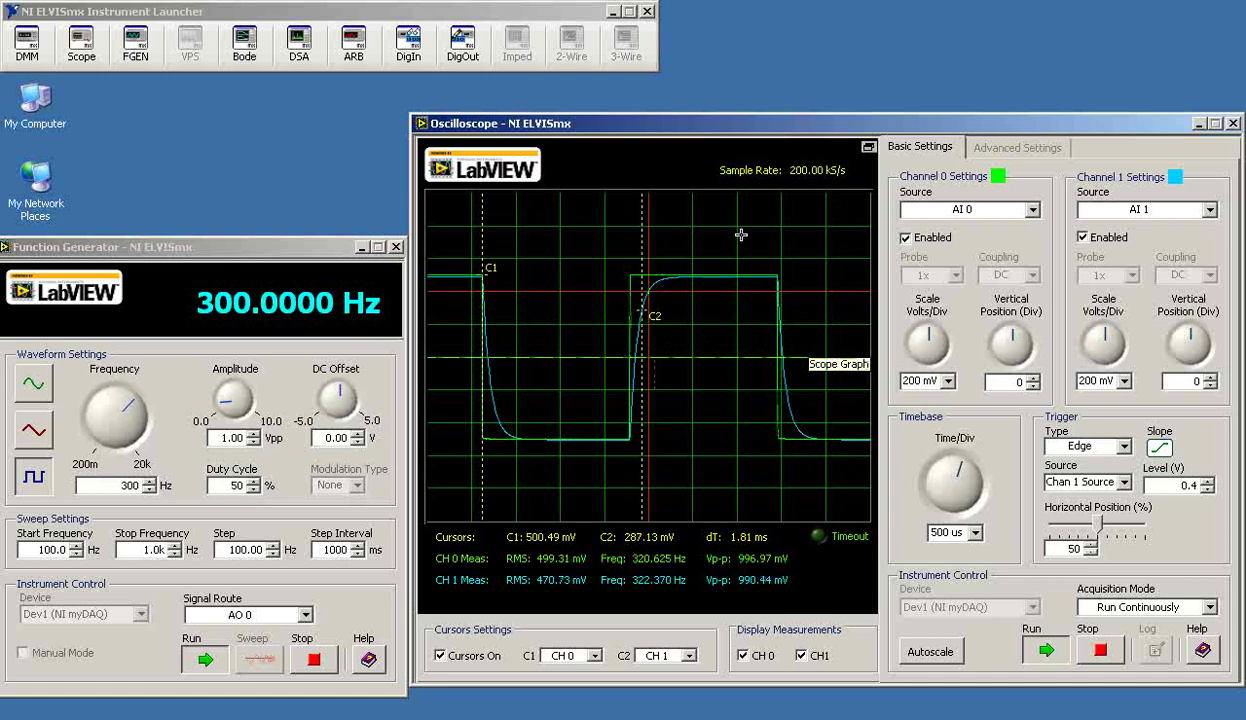
pyautogui.click(798, 128)
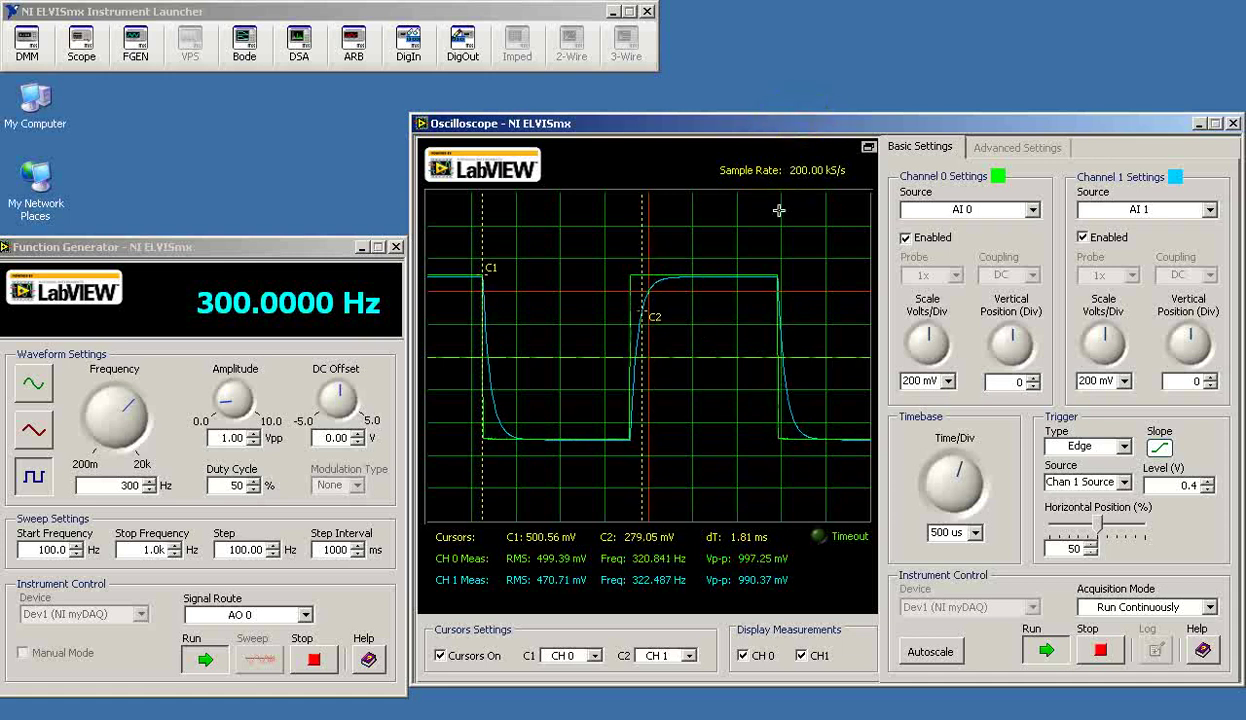
# Open the Context Help window and view help for the oscilloscope's controls
pyautogui.hotkey('ctrl', 'h')
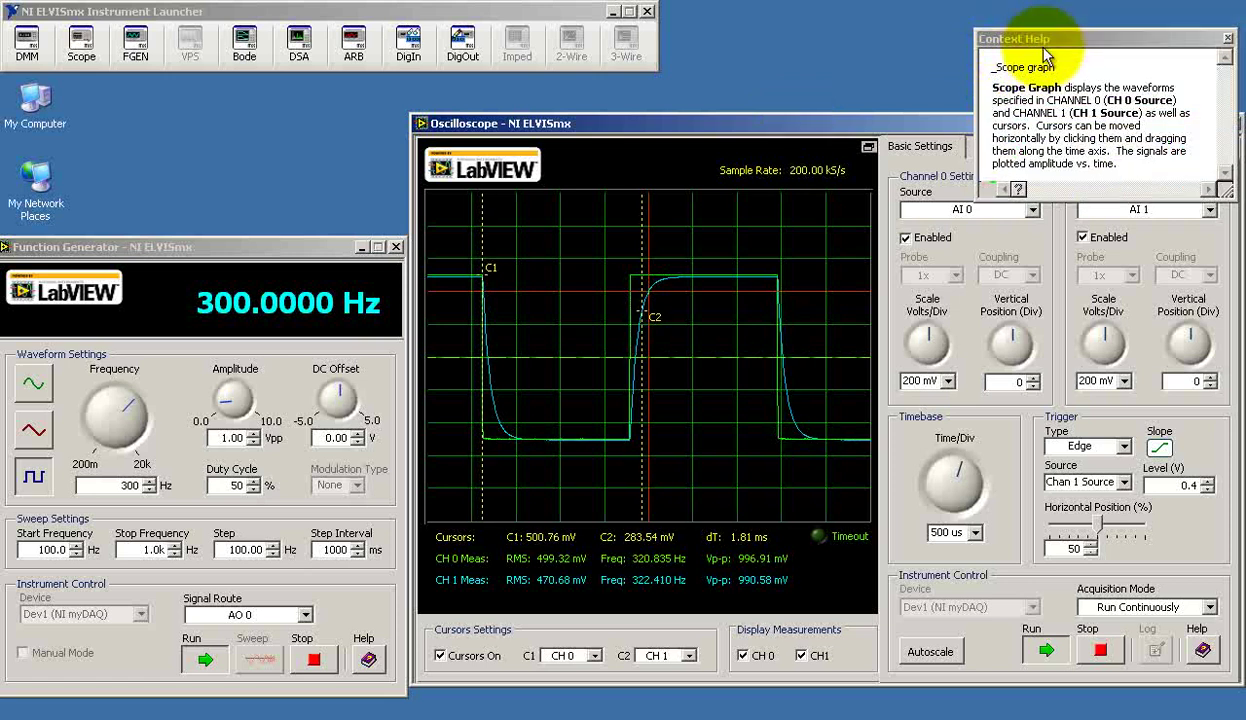
pyautogui.moveTo(925, 335)
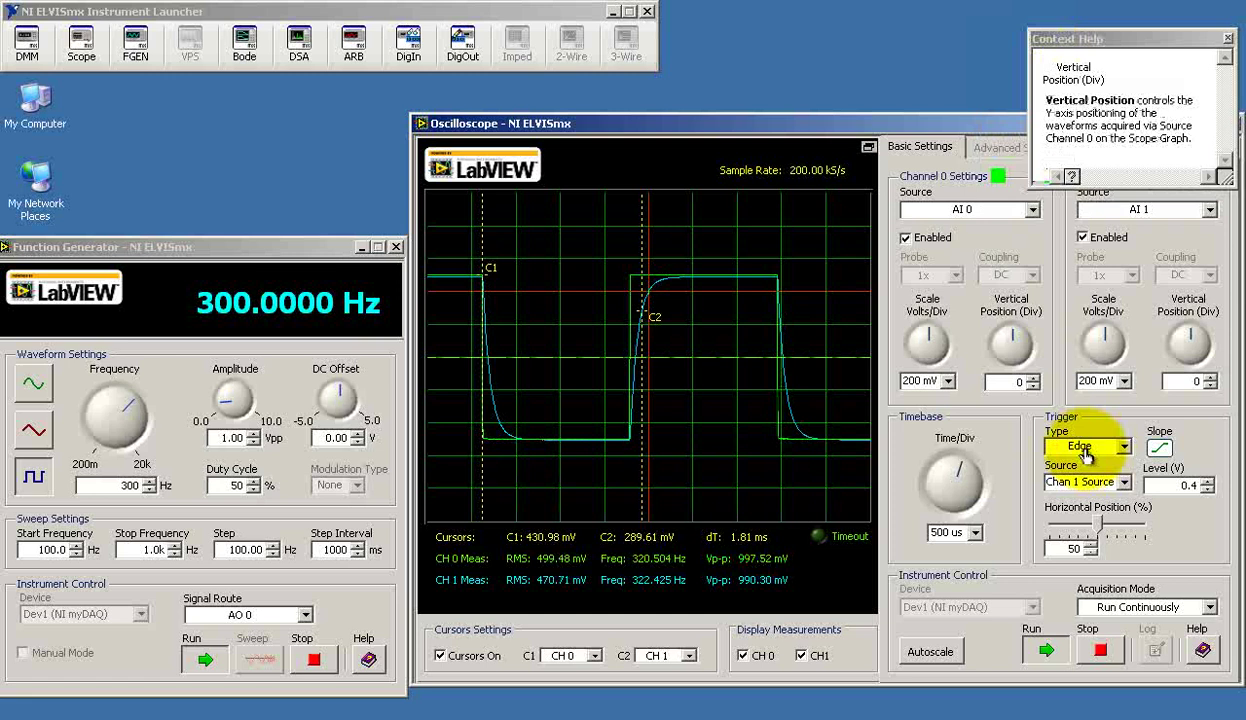
pyautogui.moveTo(968, 495)
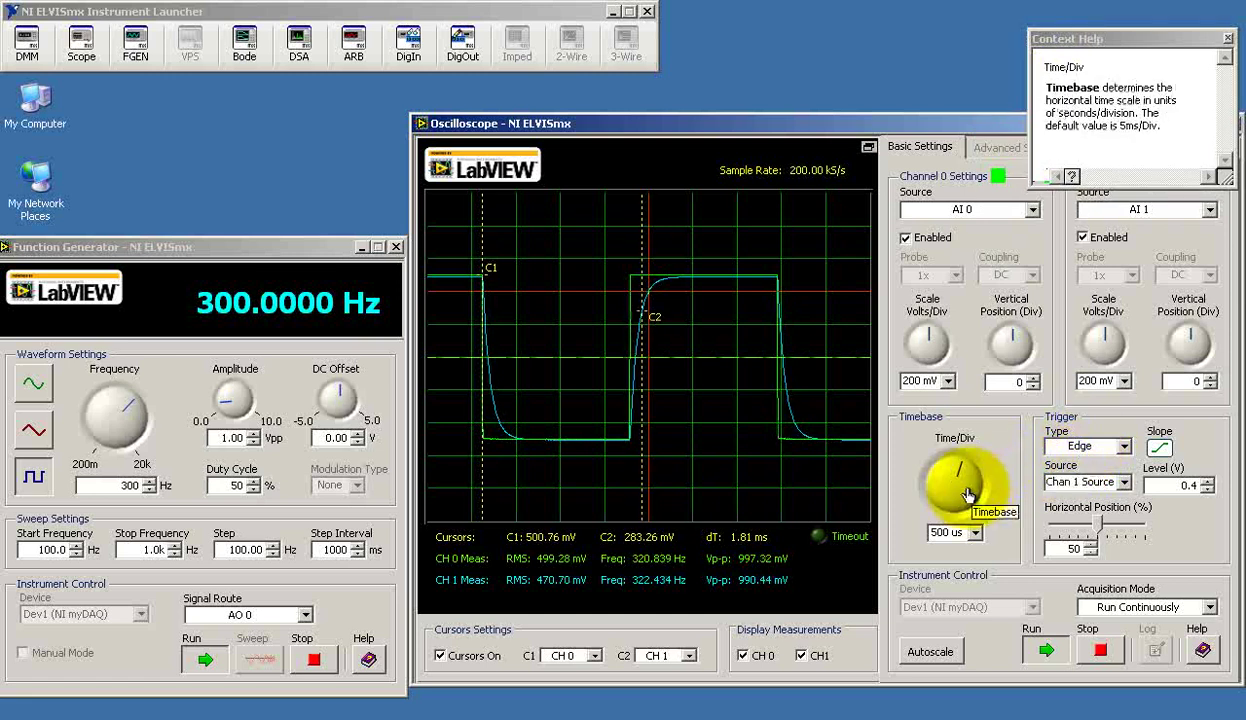
pyautogui.moveTo(728, 373)
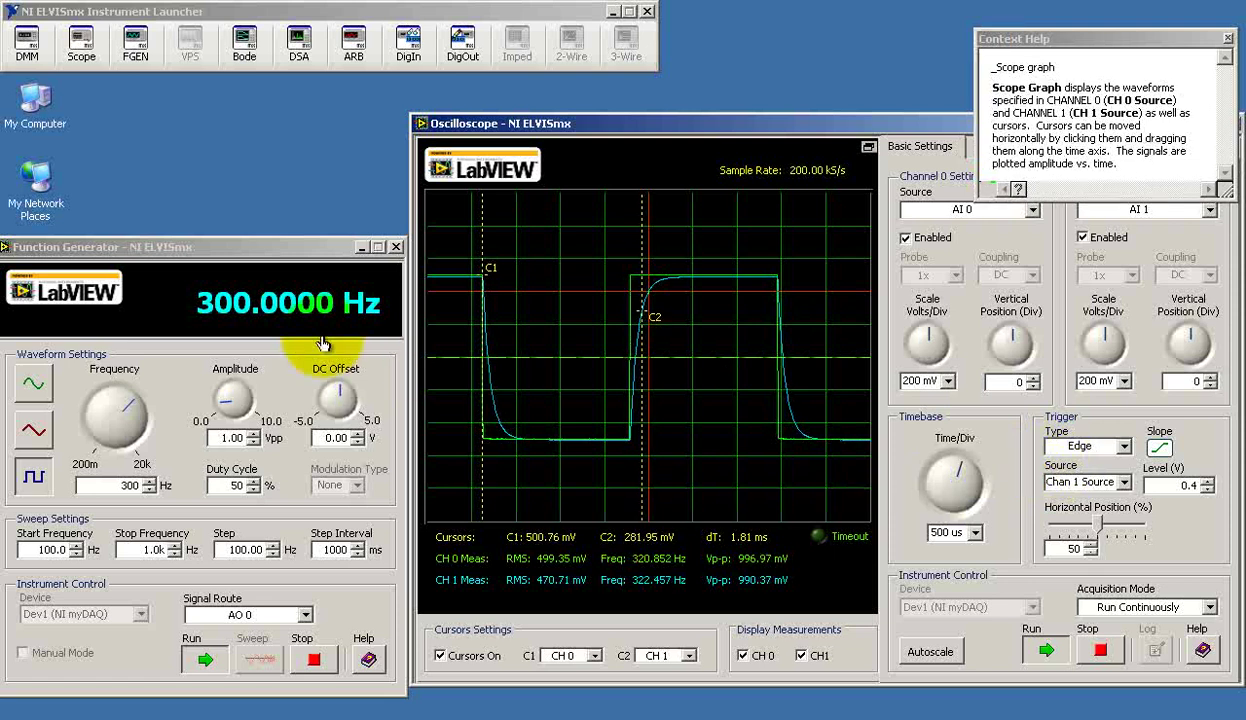
# Show Context Help for the function generator's controls, ending on its Start Frequency setting
pyautogui.click(260, 248)
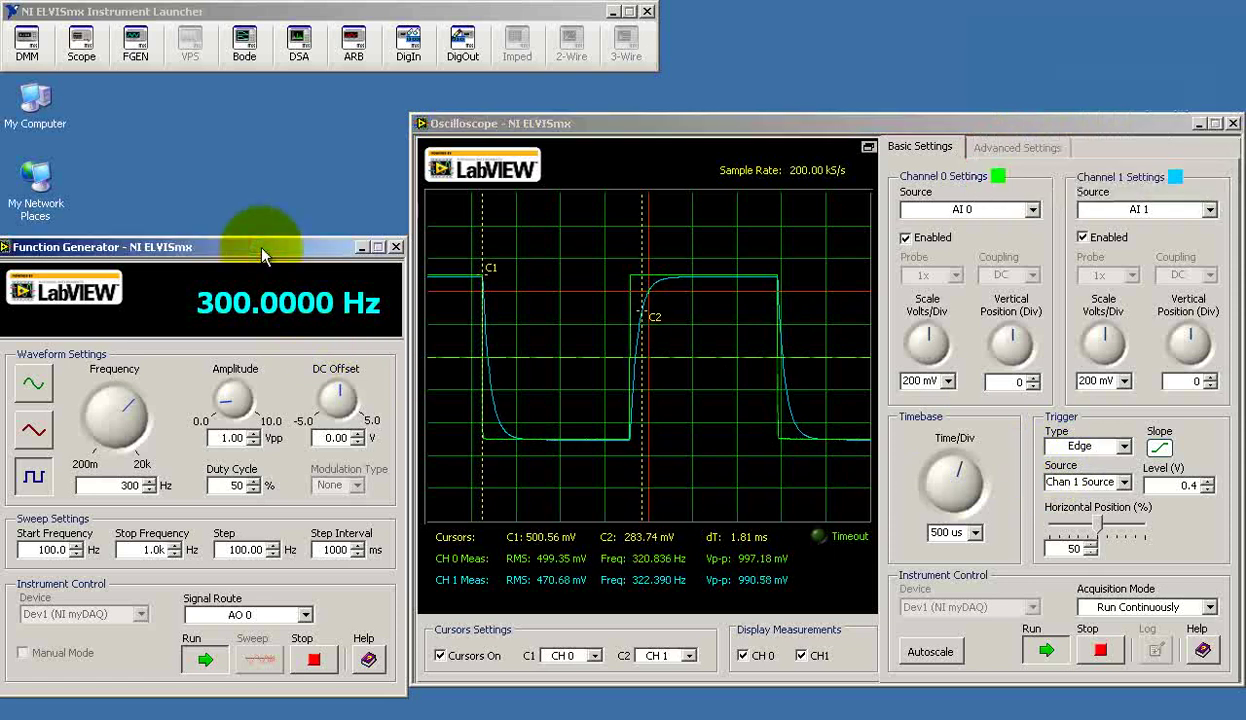
pyautogui.hotkey('ctrl', 'h')
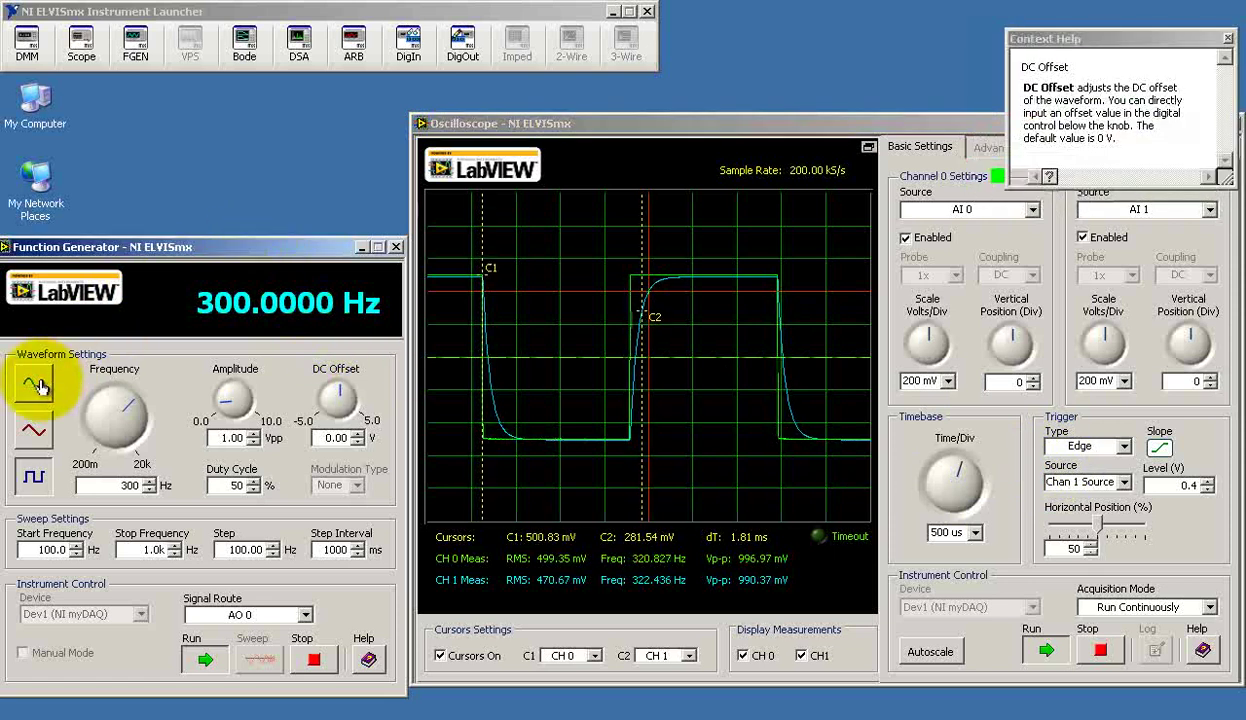
pyautogui.moveTo(37, 385)
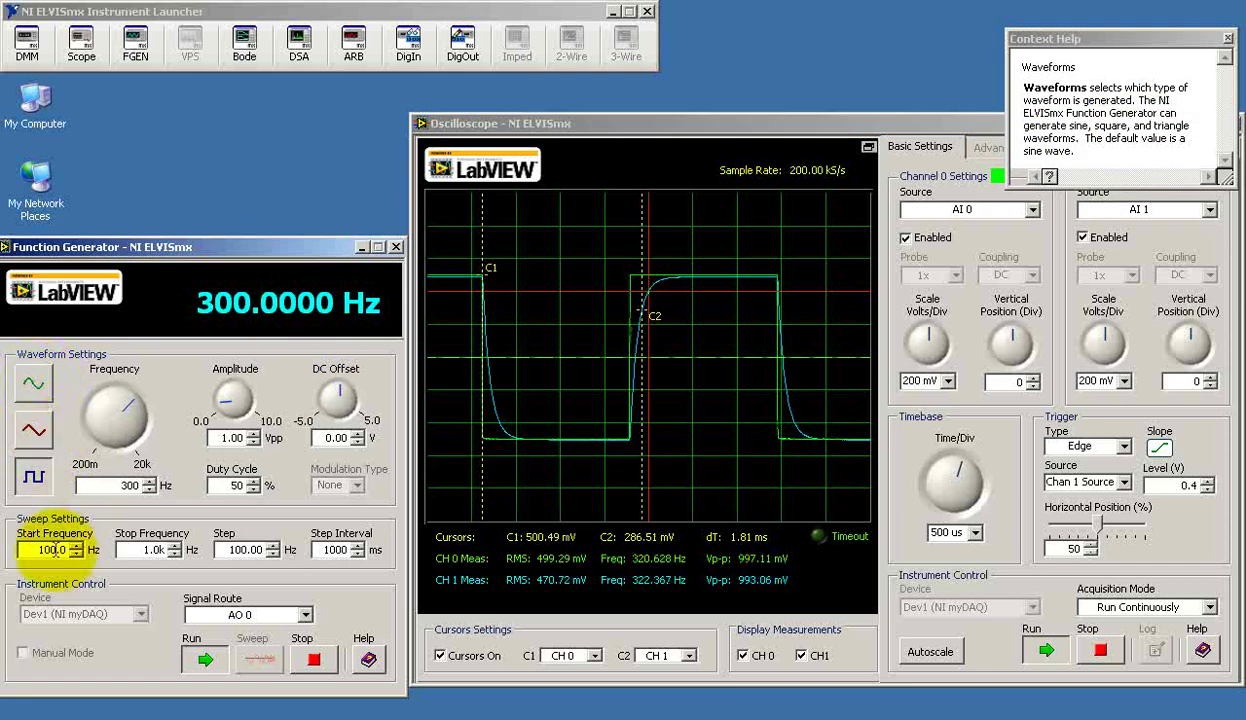
pyautogui.moveTo(53, 549)
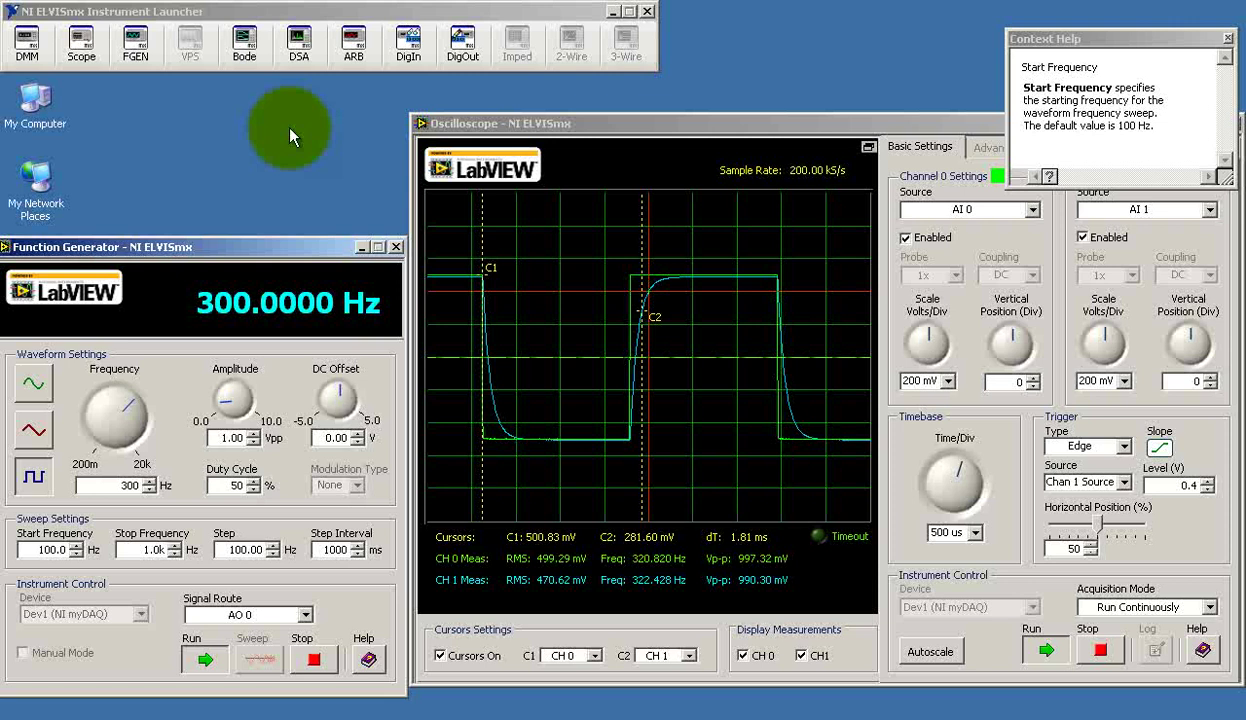